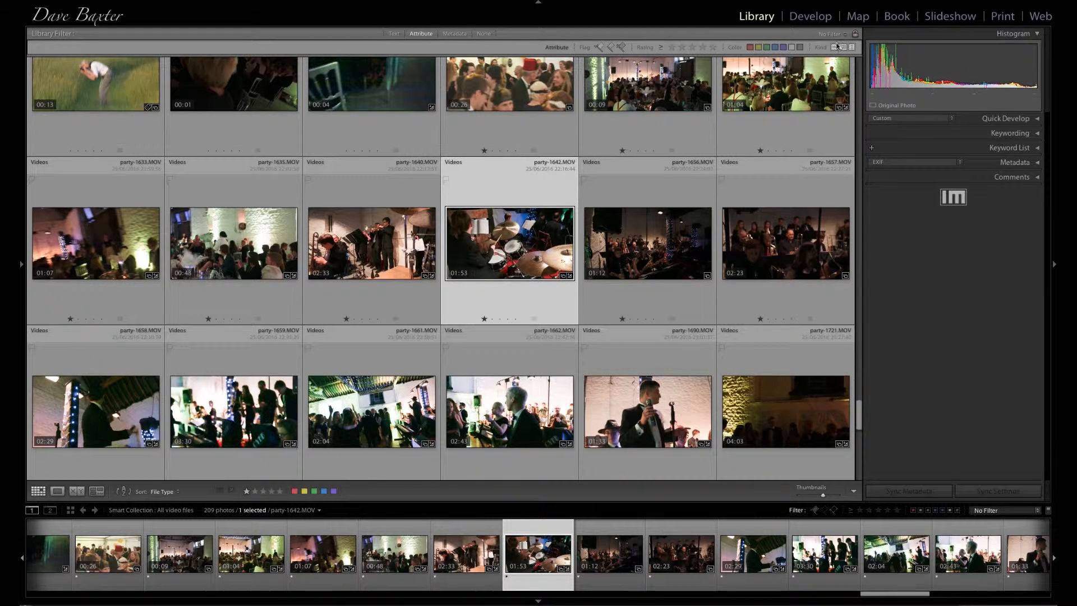
Step: Try to open the party-1642.MOV video in the Develop module, and return to the Library
left_click(808, 16)
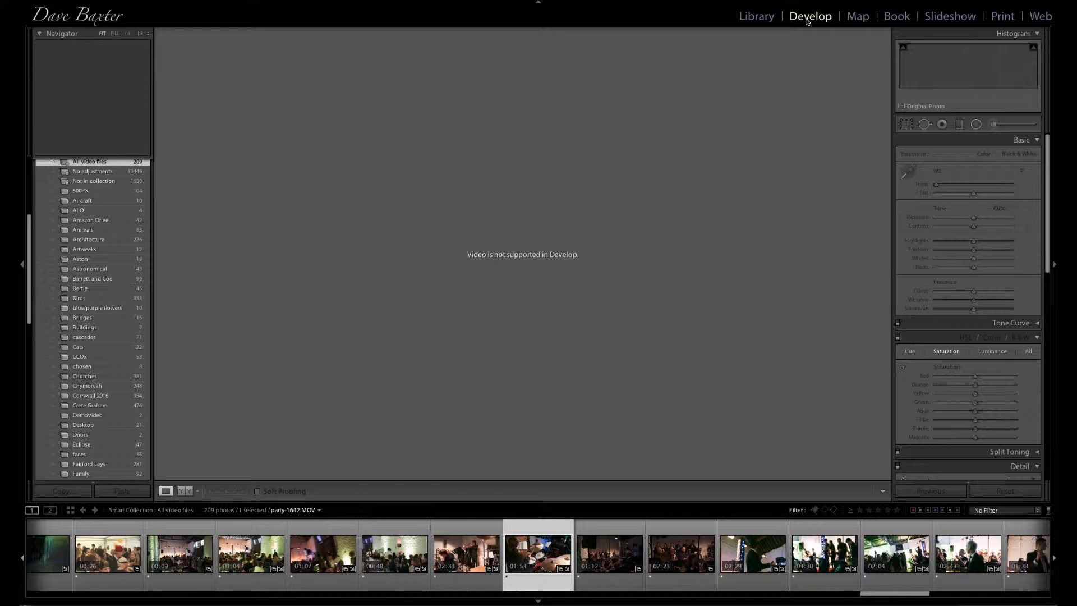
left_click(755, 18)
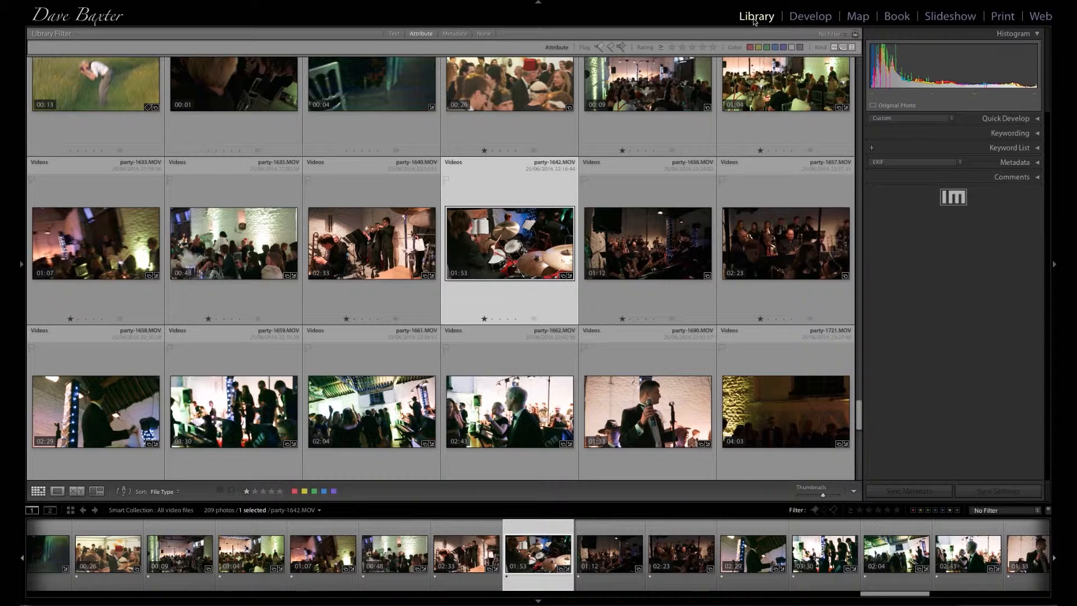
Step: Expand the Quick Develop controls and show party-1642.MOV in Loupe view at the start of the clip
left_click(1036, 119)
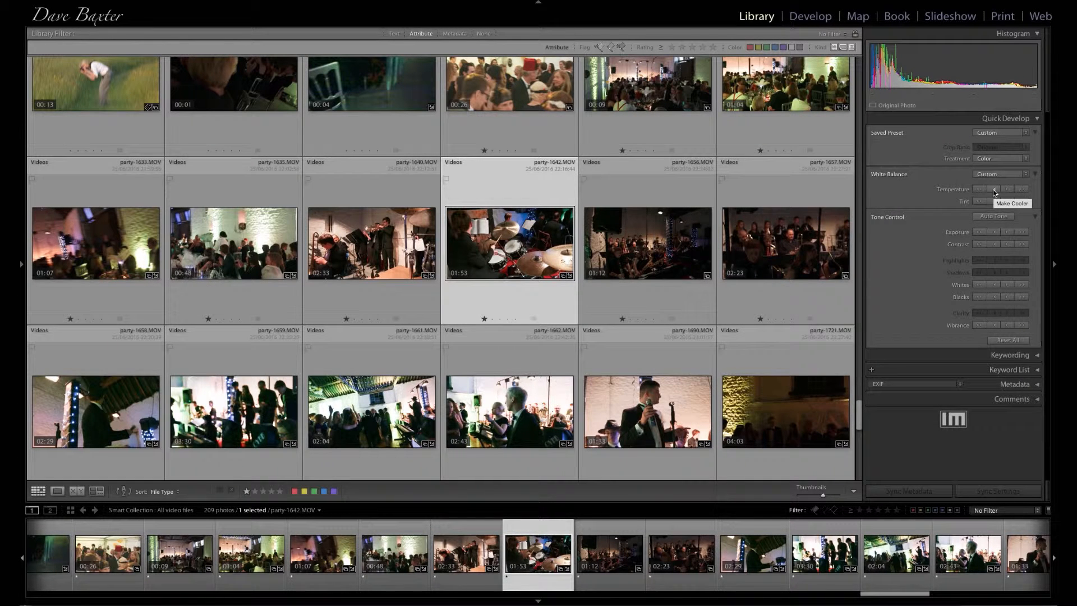
left_click(57, 491)
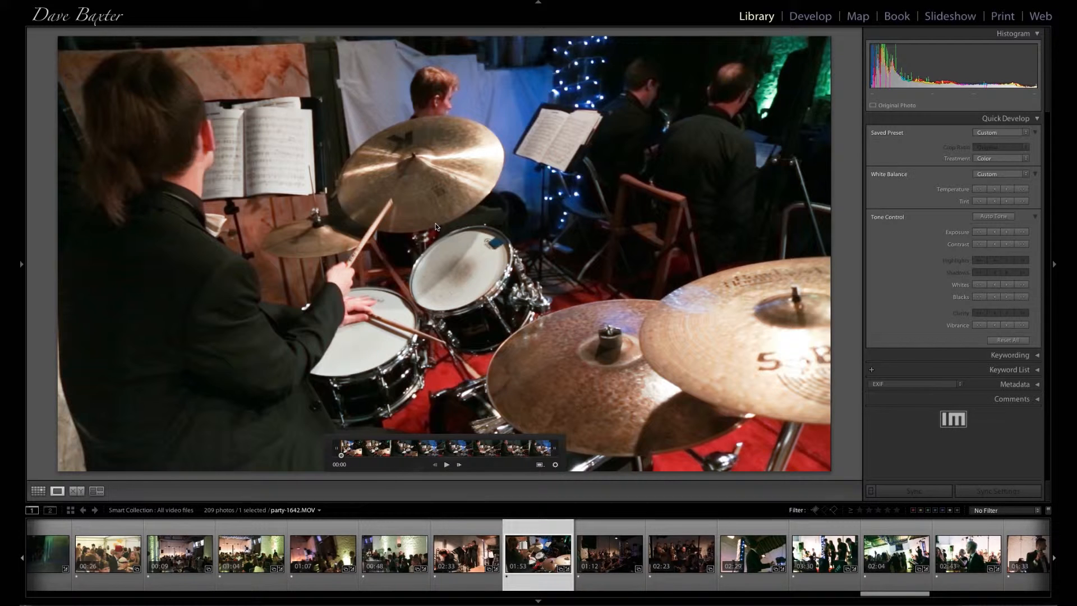
left_click(341, 455)
mouse_move(341, 455)
left_mouse_down()
mouse_move(454, 461)
mouse_move(538, 480)
mouse_move(337, 467)
left_mouse_up()
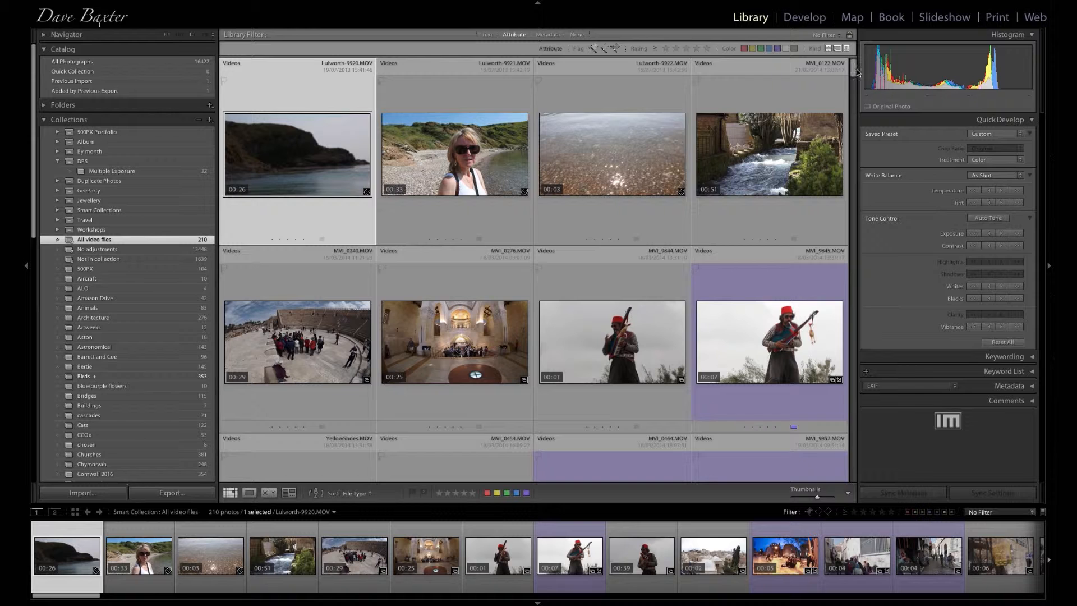
Step: Browse the clips in the All video files smart collection and look at the available sort orders
left_click_drag(854, 68, 853, 74)
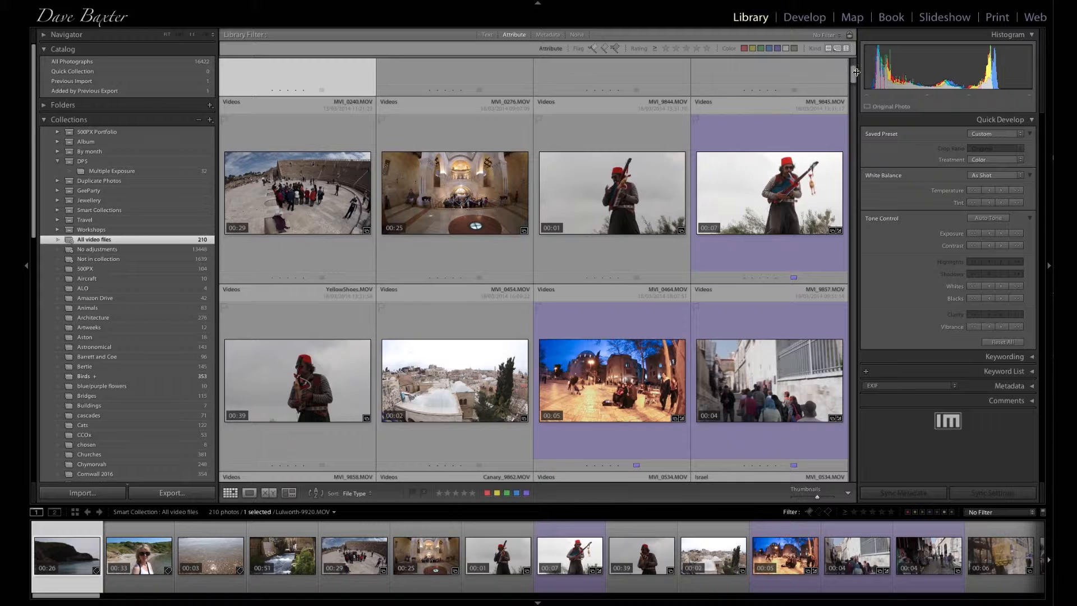
left_click_drag(851, 77, 852, 90)
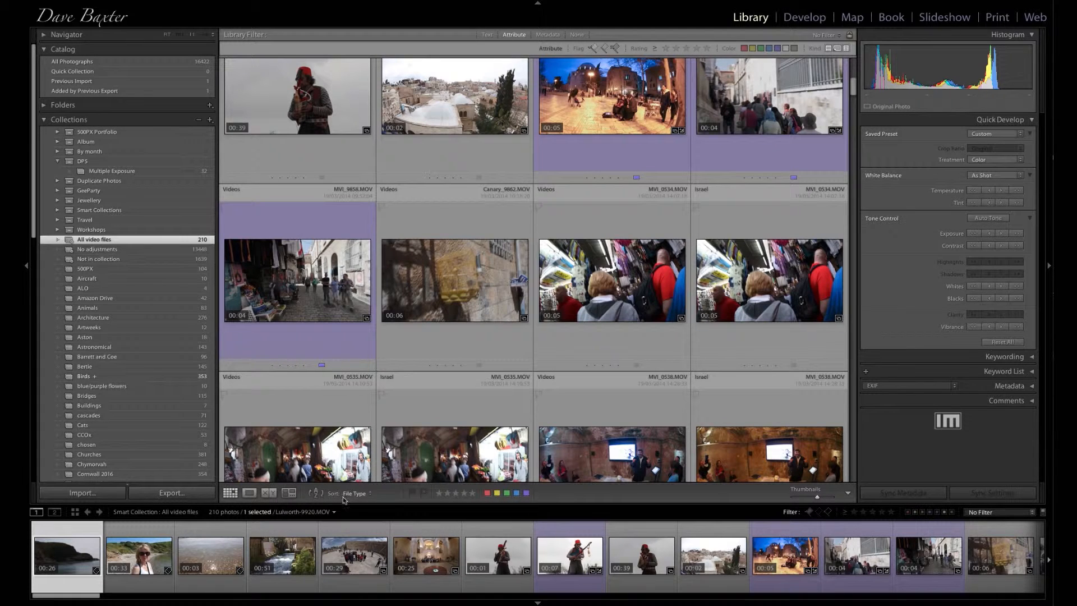
left_click(370, 494)
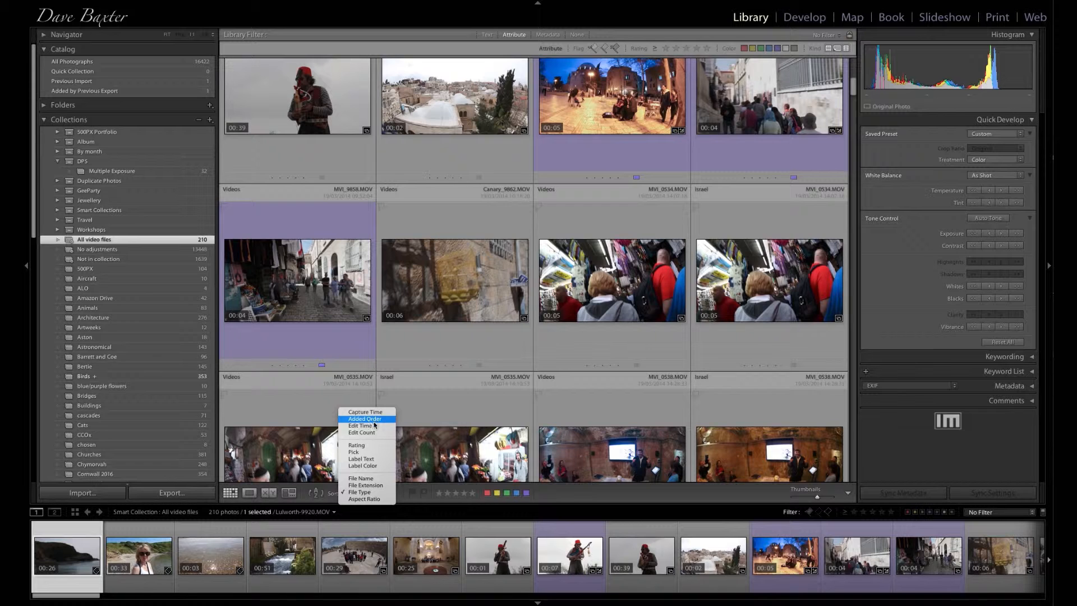
left_click(97, 243)
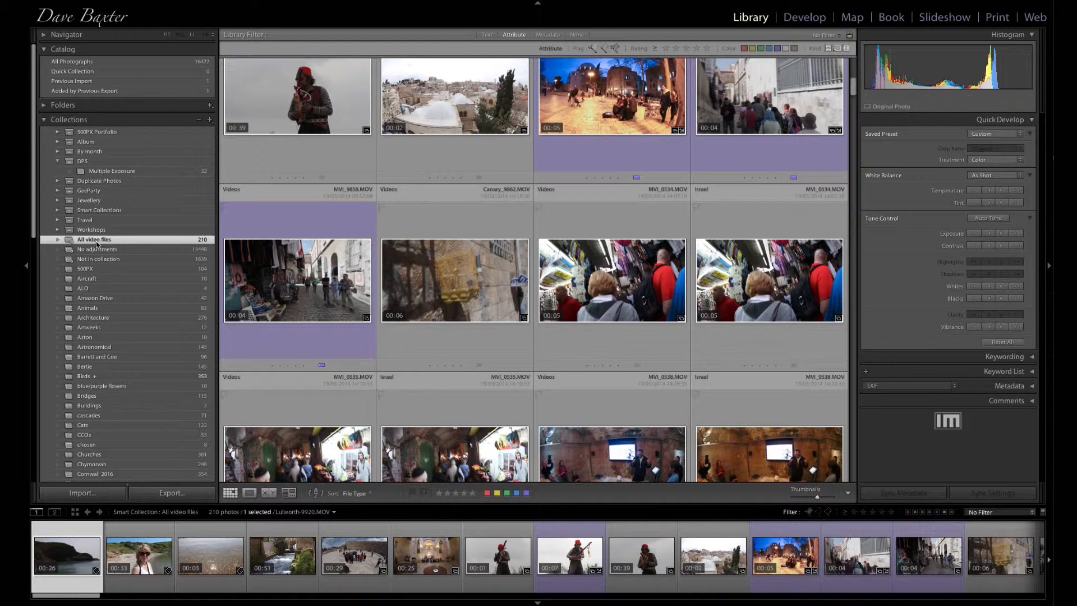
scroll(436, 297, "up", 1)
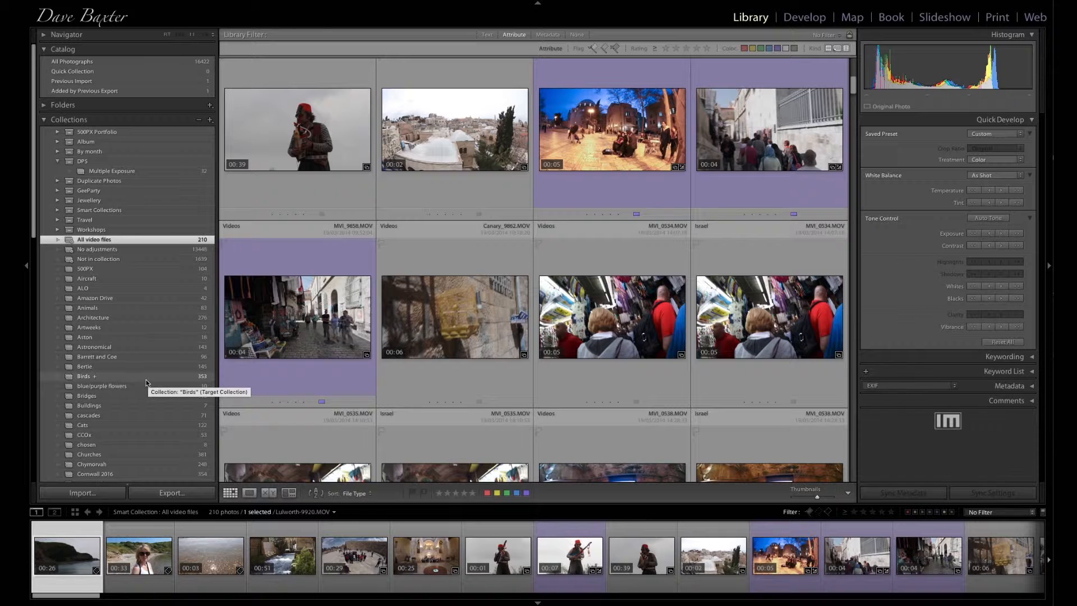
Step: Make the Quick Collection the target collection and add MVI_0464.MOV, MVI_9857.MOV and MVI_9858.MOV to it
right_click(111, 73)
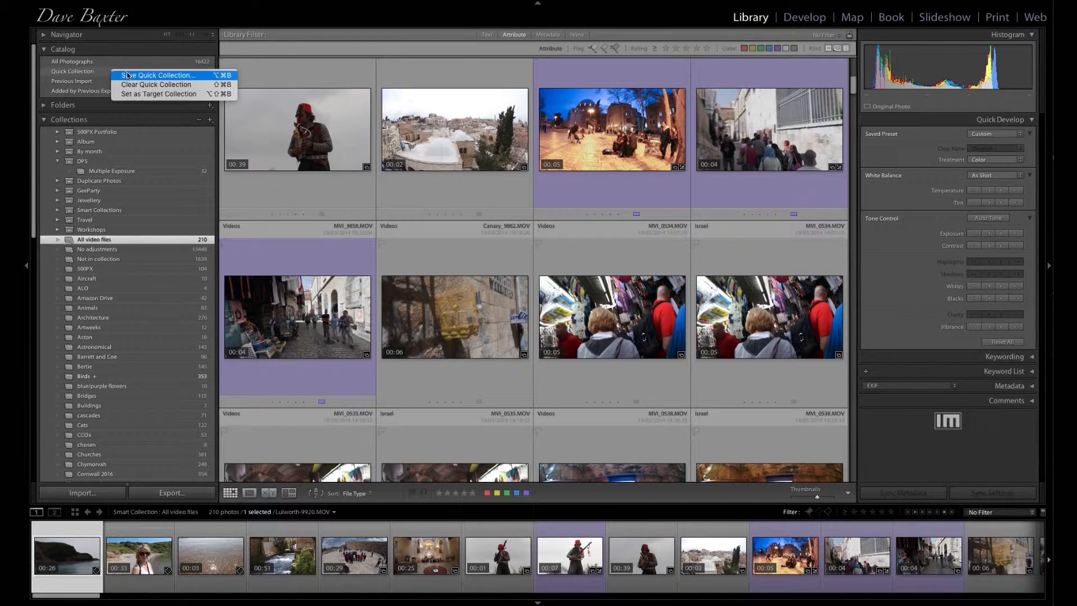
left_click(144, 96)
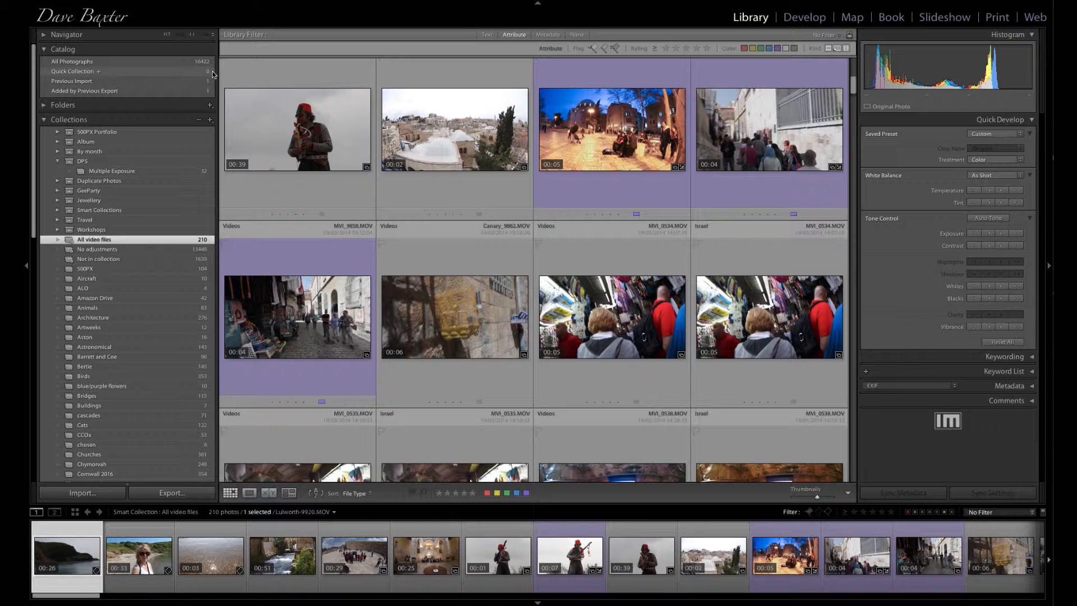
left_click(600, 155)
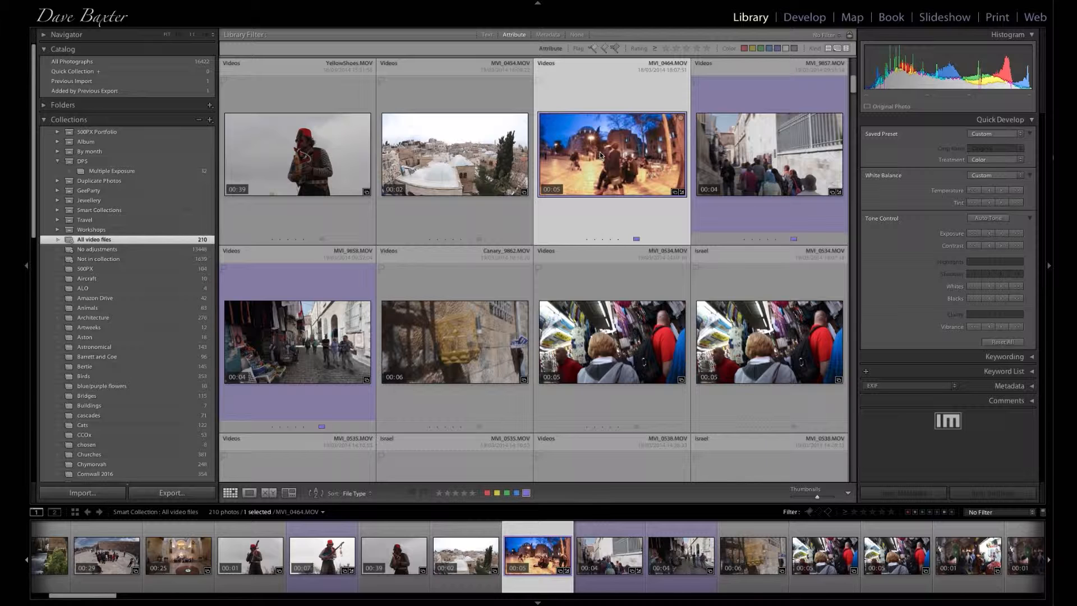
key("b")
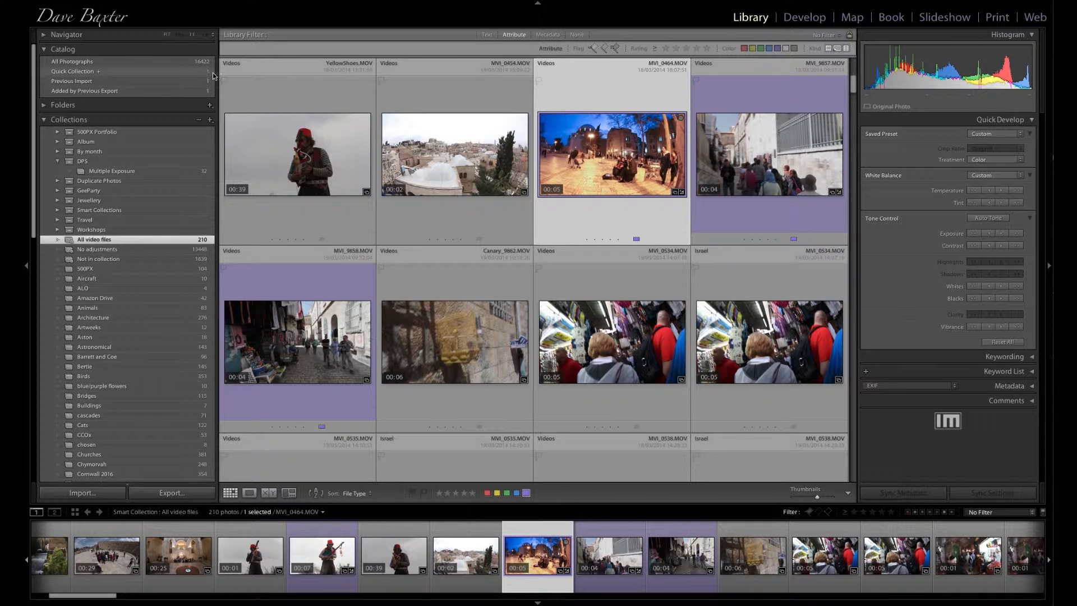
left_click(776, 162)
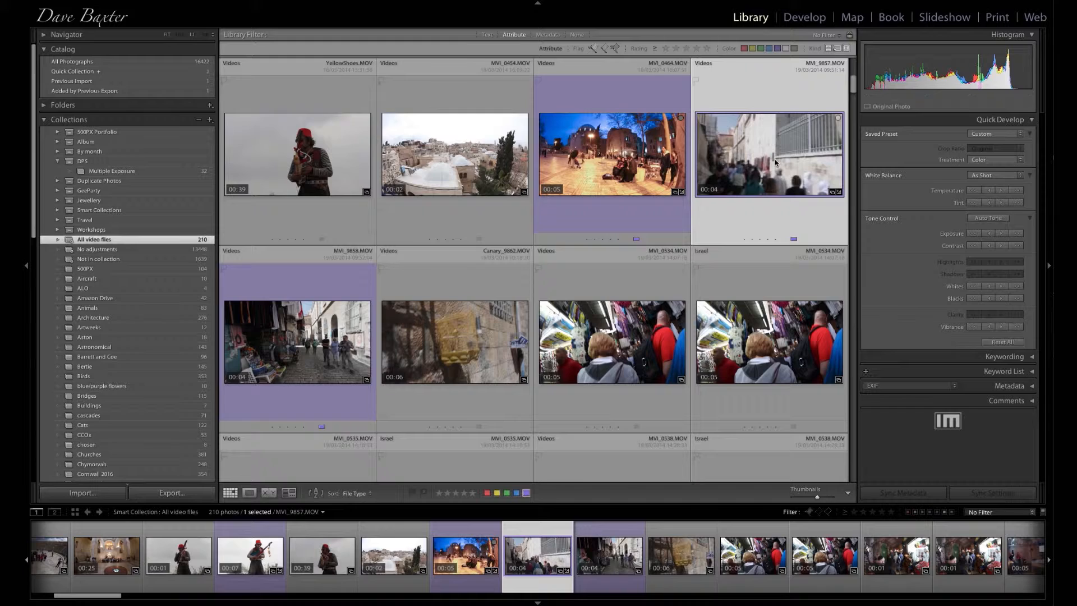
key("b")
left_click(306, 359)
key("b")
Step: Add the purple-labelled clip MVI_9845.MOV to the Quick Collection and display the collection's contents
scroll(498, 336, "down", 1)
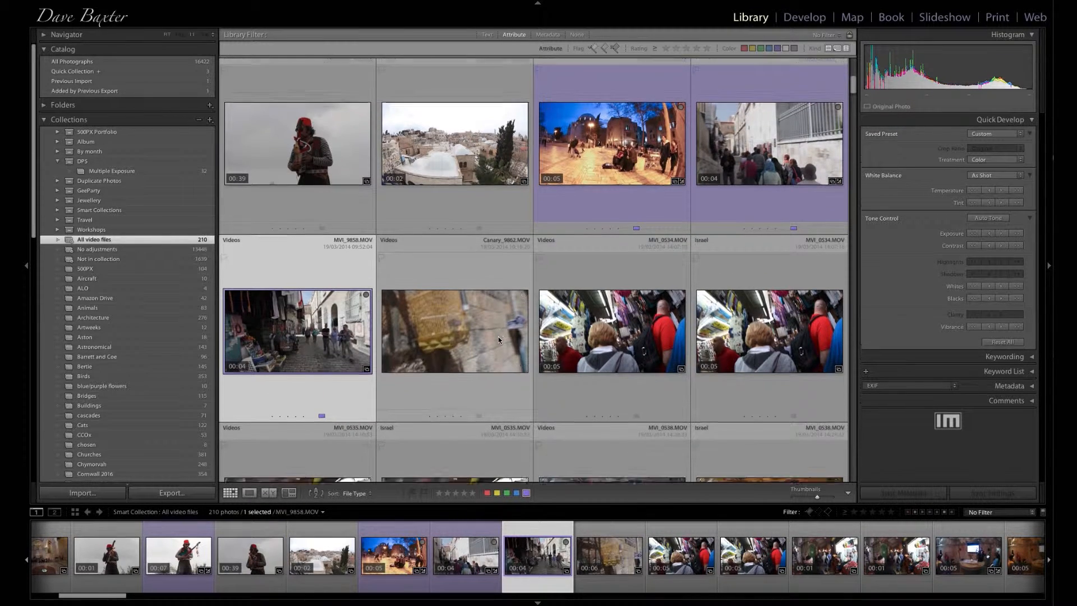
scroll(498, 338, "down", 3)
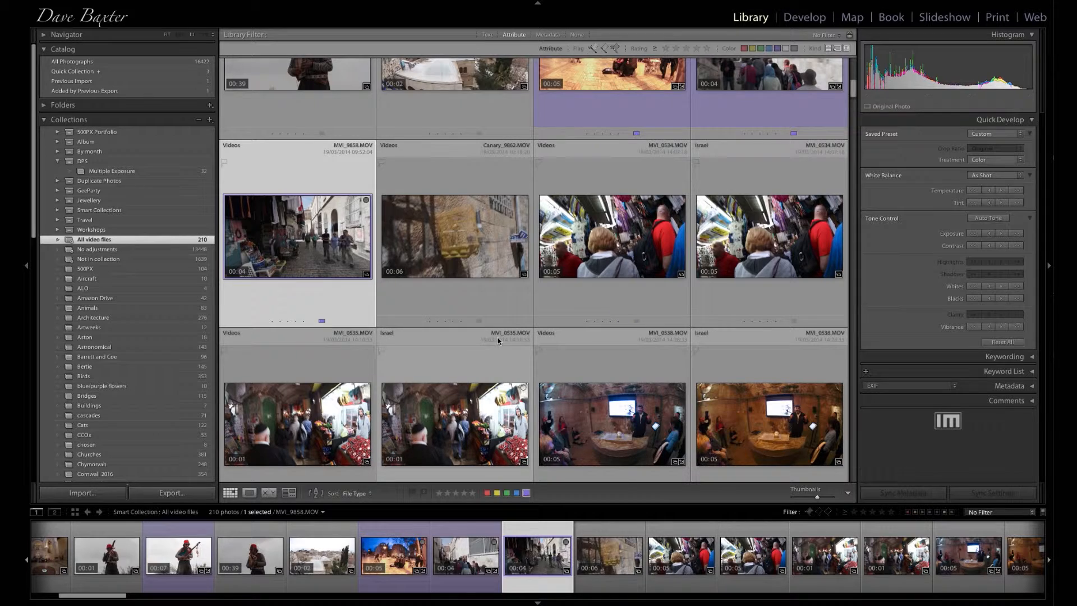
scroll(495, 343, "down", 3)
scroll(494, 343, "up", 6)
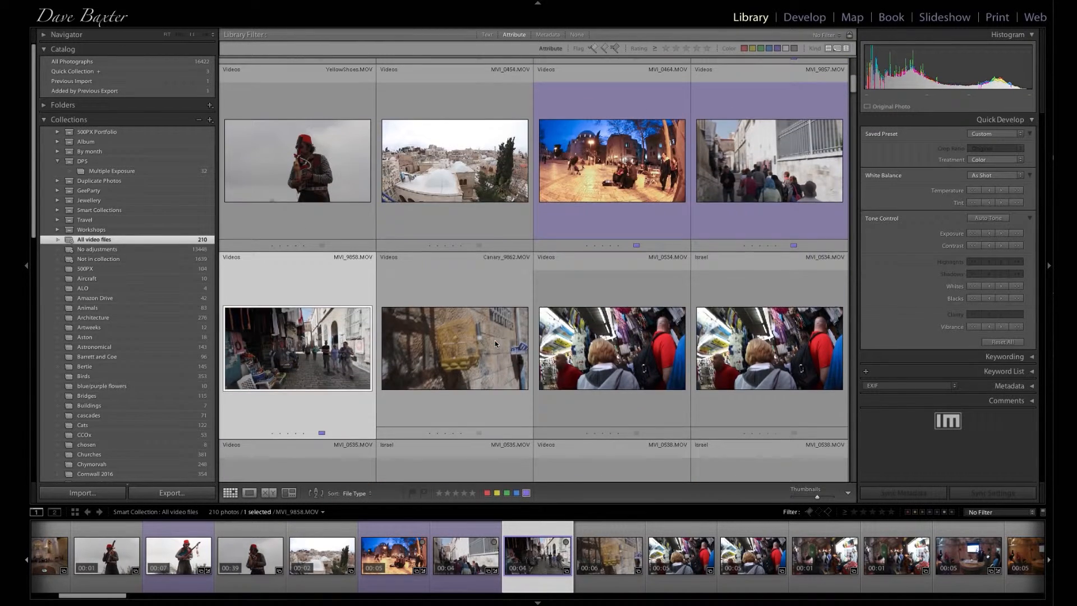
scroll(496, 343, "up", 4)
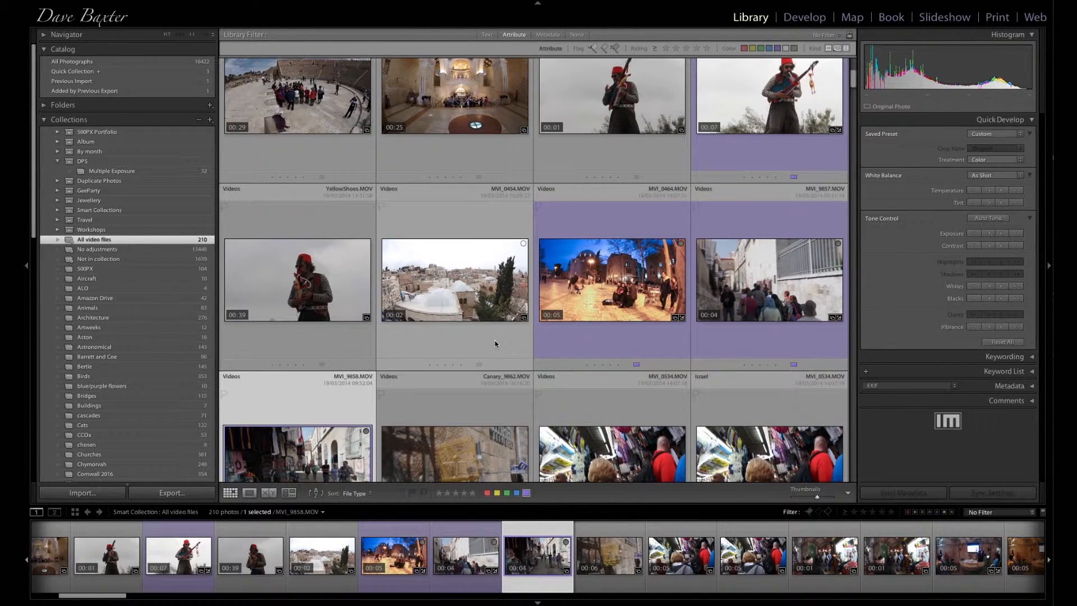
scroll(495, 343, "up", 1)
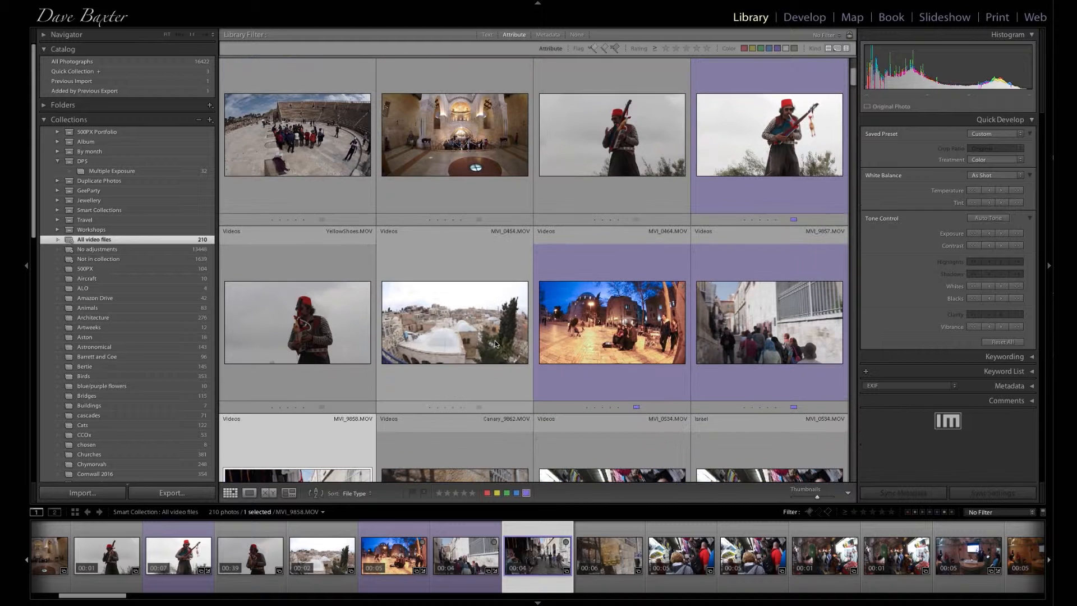
left_click(755, 142)
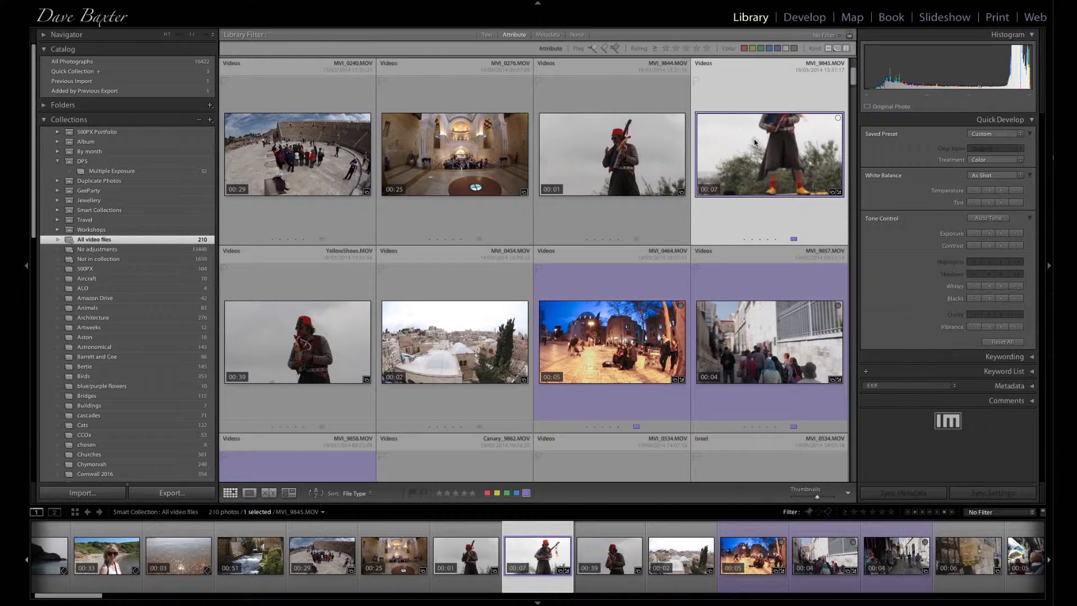
key("b")
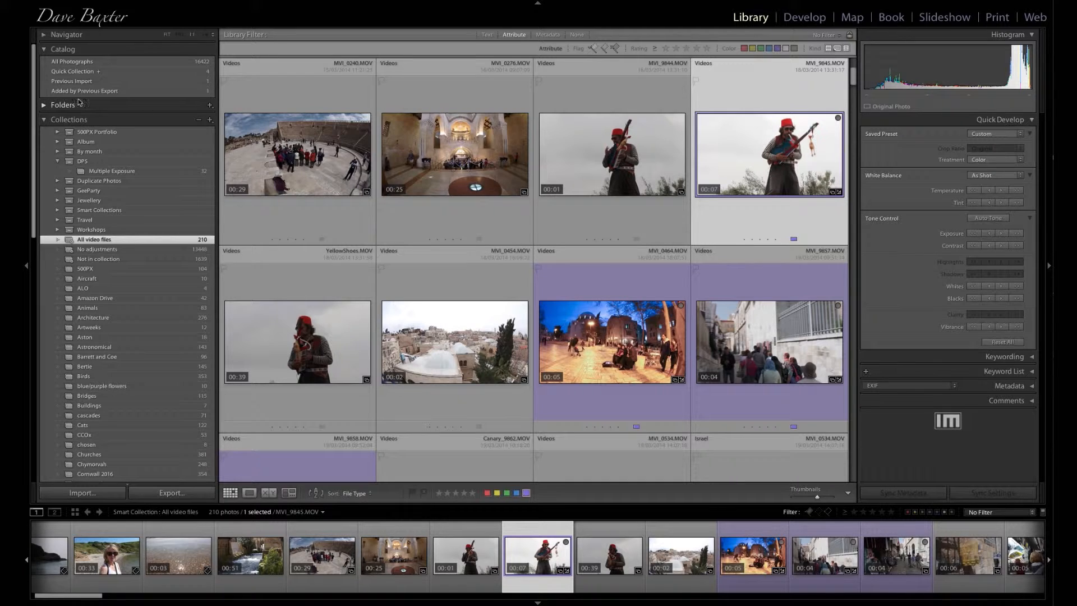
left_click(143, 73)
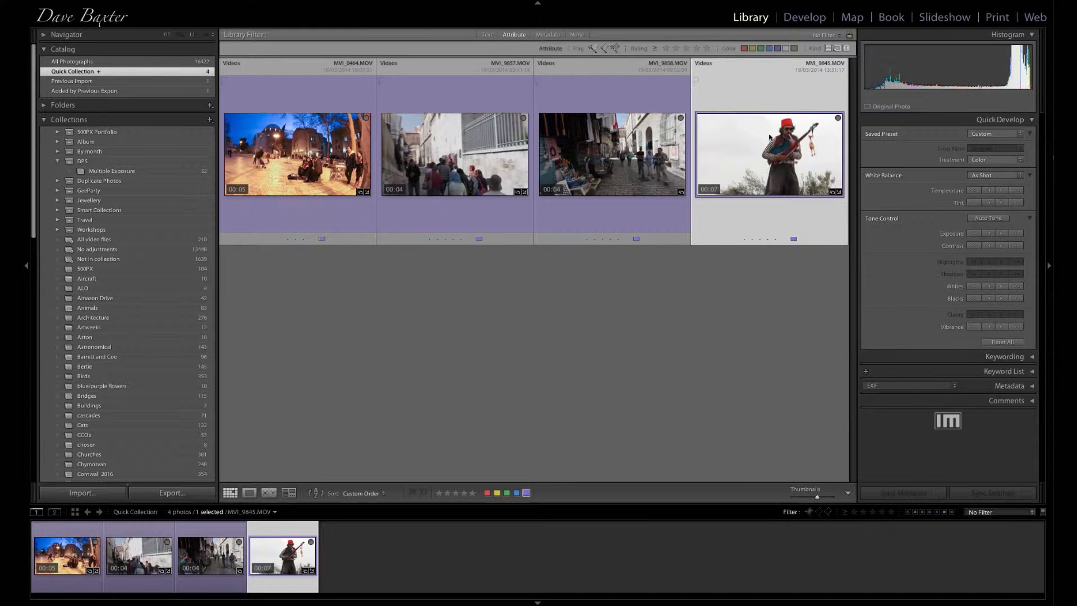
Step: Show All Photographs and browse from the street musician shots to the Israel desert fortress photos
left_click(193, 62)
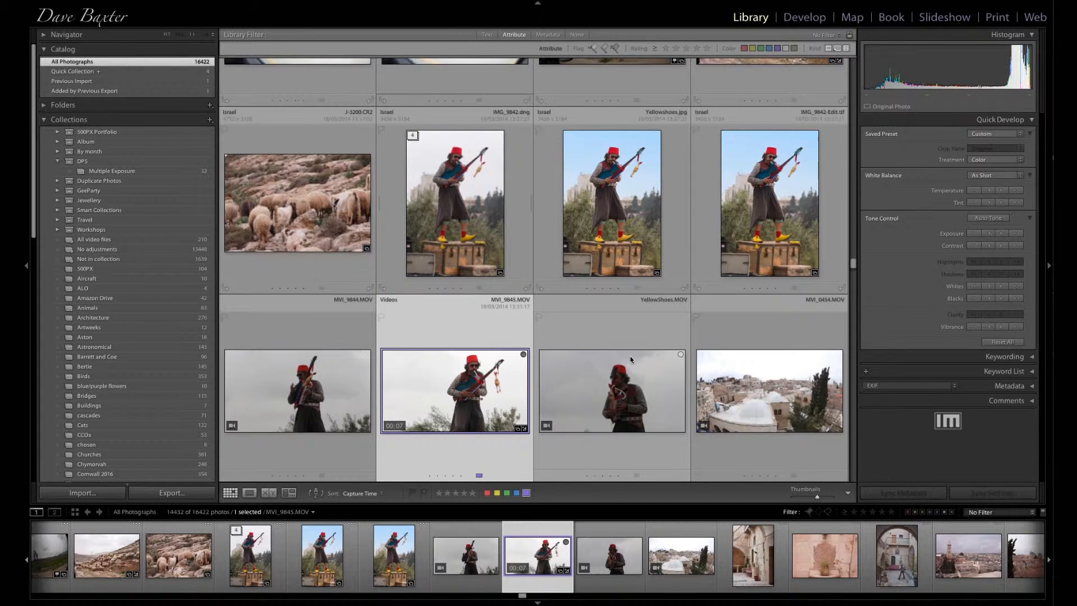
scroll(630, 356, "up", 1)
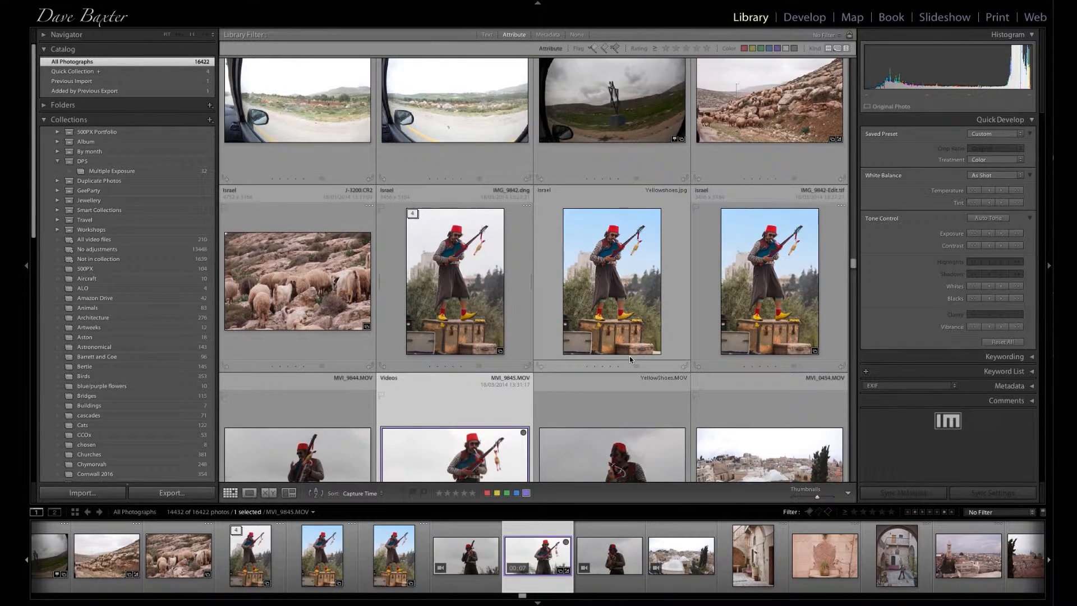
scroll(630, 356, "up", 6)
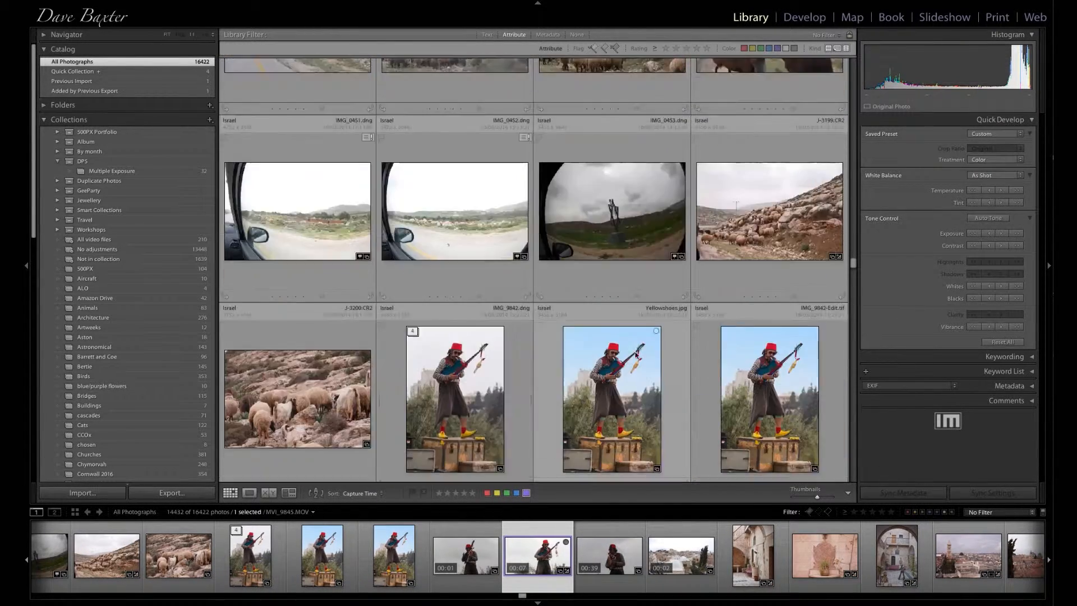
scroll(636, 350, "up", 15)
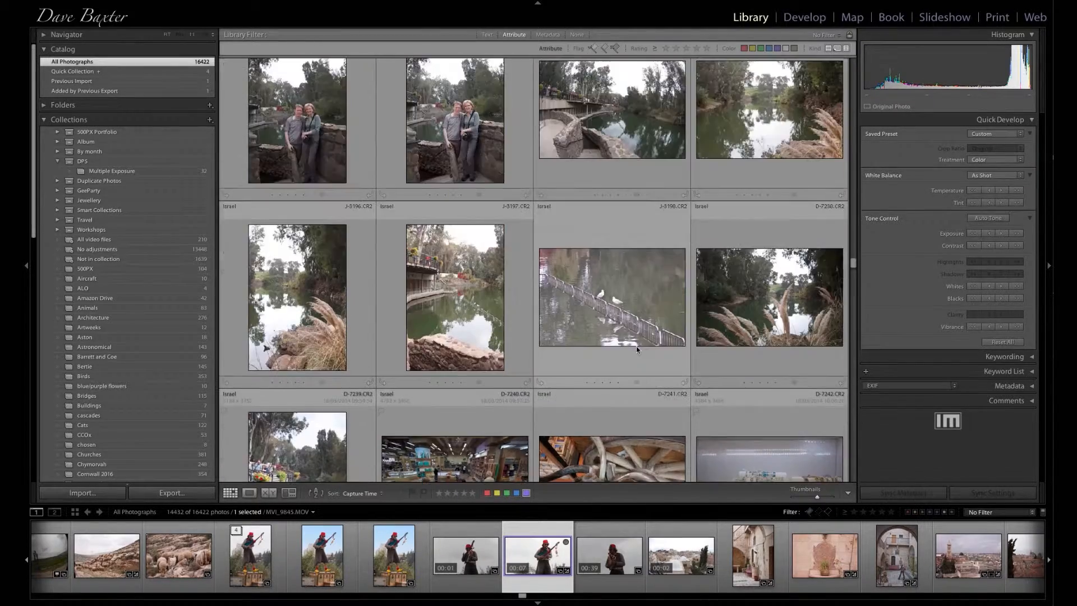
scroll(637, 346, "up", 10)
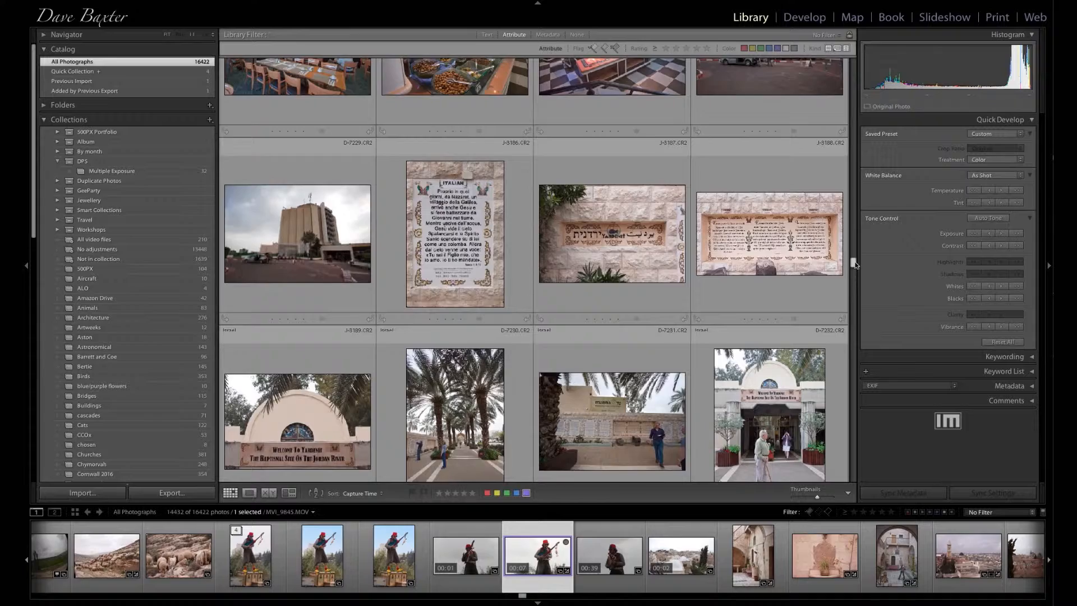
mouse_move(853, 263)
left_mouse_down()
mouse_move(859, 177)
mouse_move(853, 276)
left_mouse_up()
left_click(757, 250)
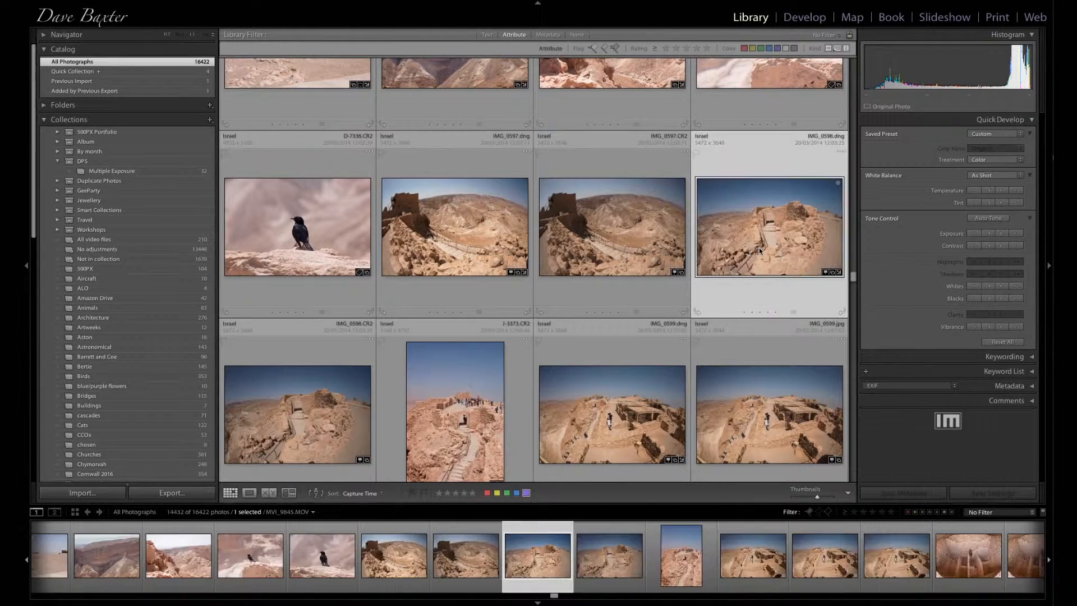
Step: Browse back through the Israel photos in capture-time order to the night shots of the city
scroll(758, 248, "up", 3)
key("Up")
key("Up")
key("Up")
key("Up")
key("Up")
key("Up")
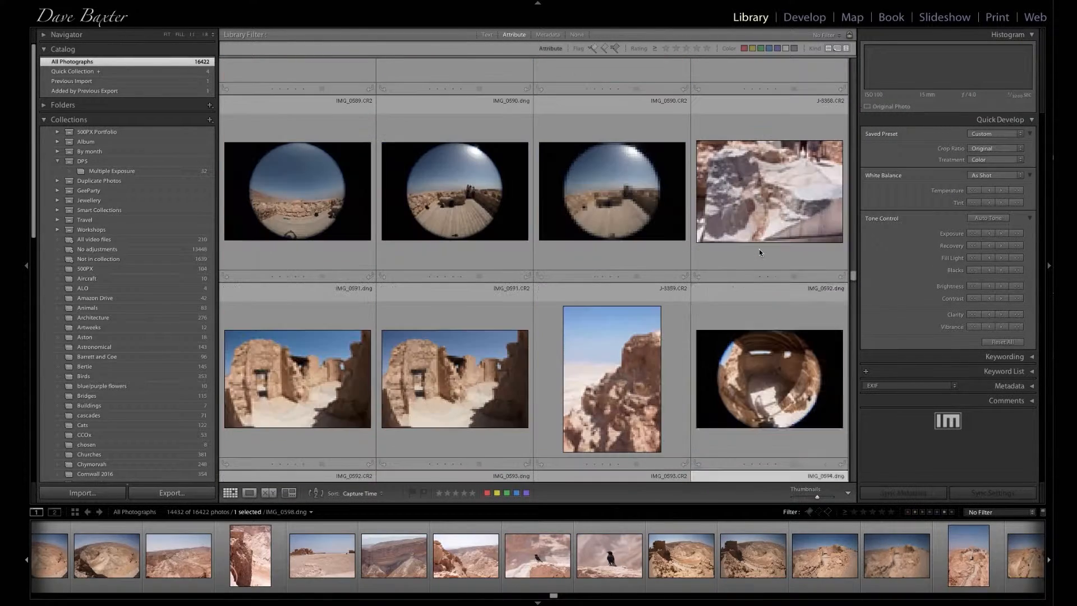
scroll(759, 249, "up", 10)
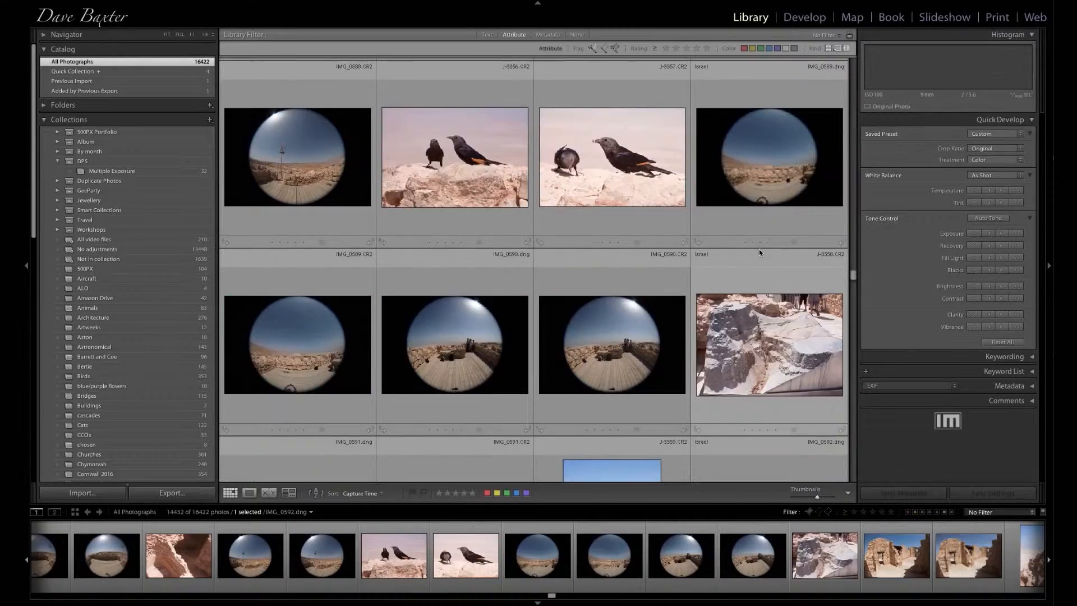
scroll(759, 251, "up", 10)
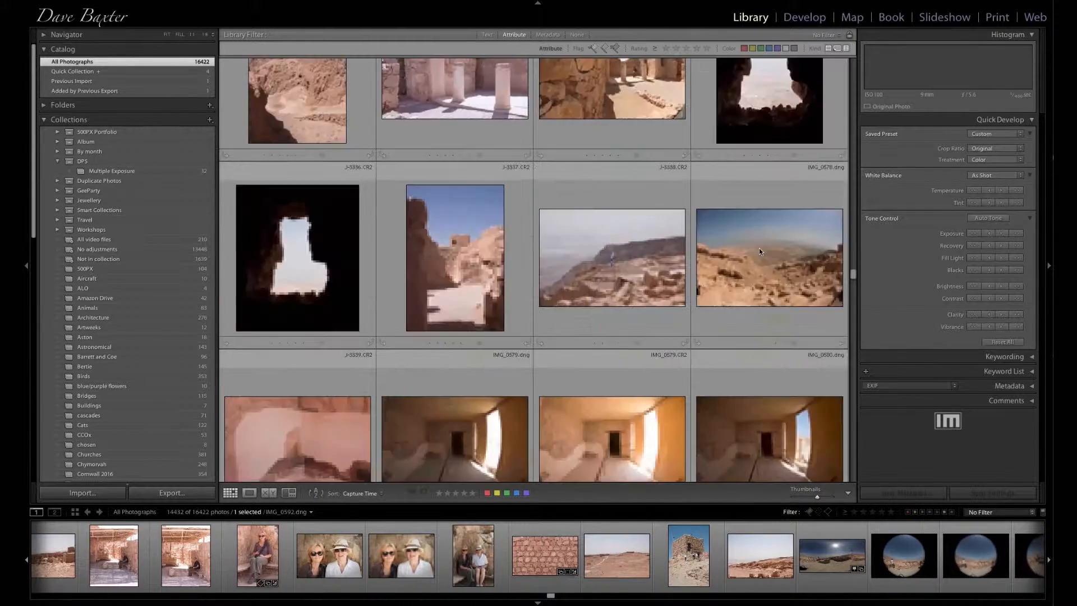
scroll(759, 251, "up", 10)
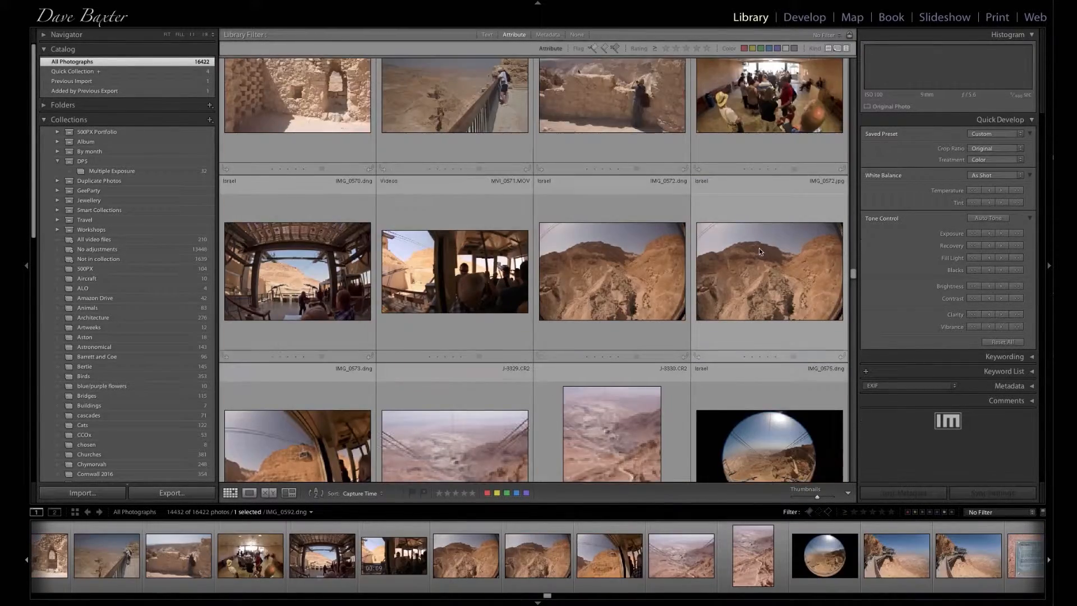
scroll(759, 250, "down", 10)
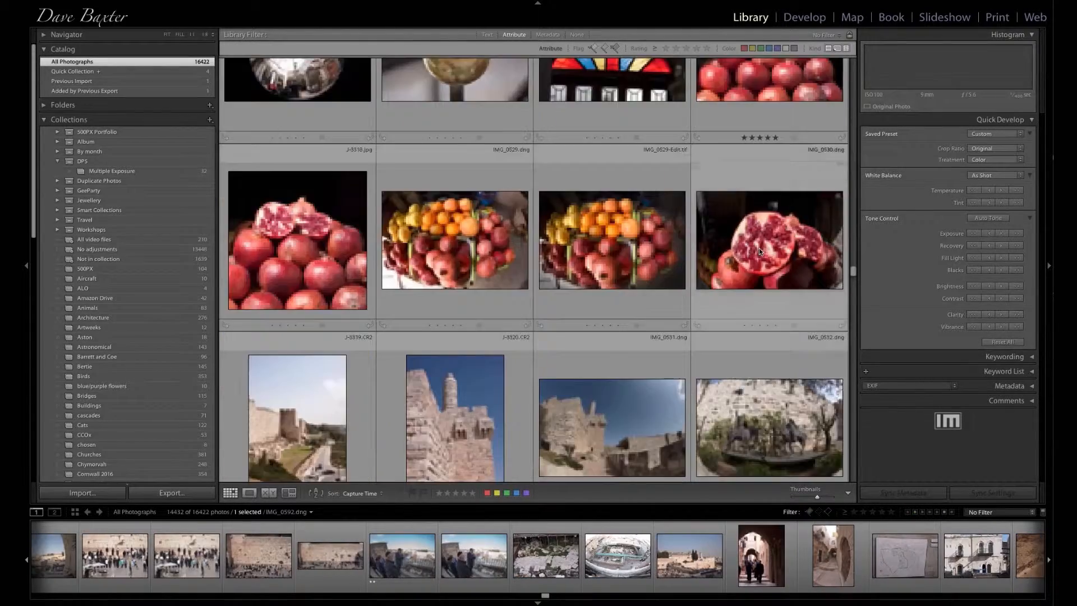
scroll(757, 250, "up", 8)
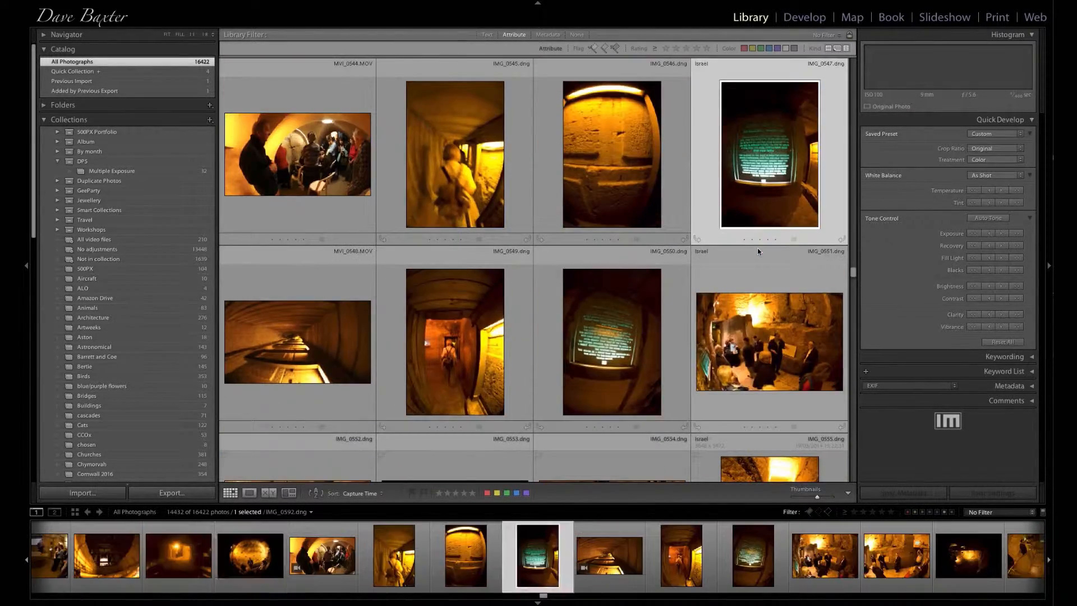
scroll(378, 184, "up", 6)
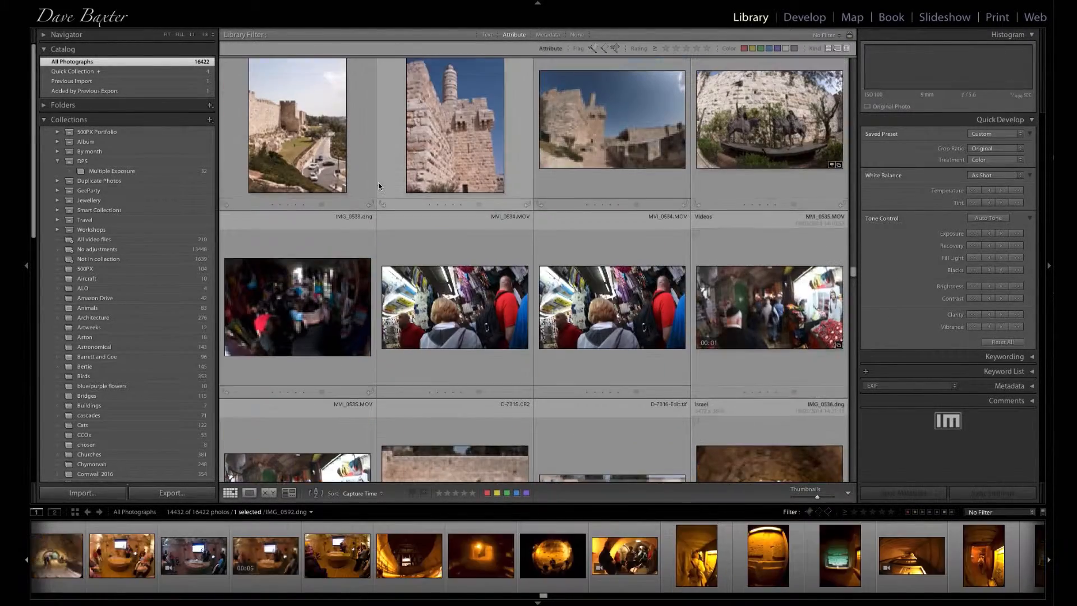
key("Up")
key("Up")
key("Up")
key("Up")
key("Up")
key("Up")
key("Up")
key("Up")
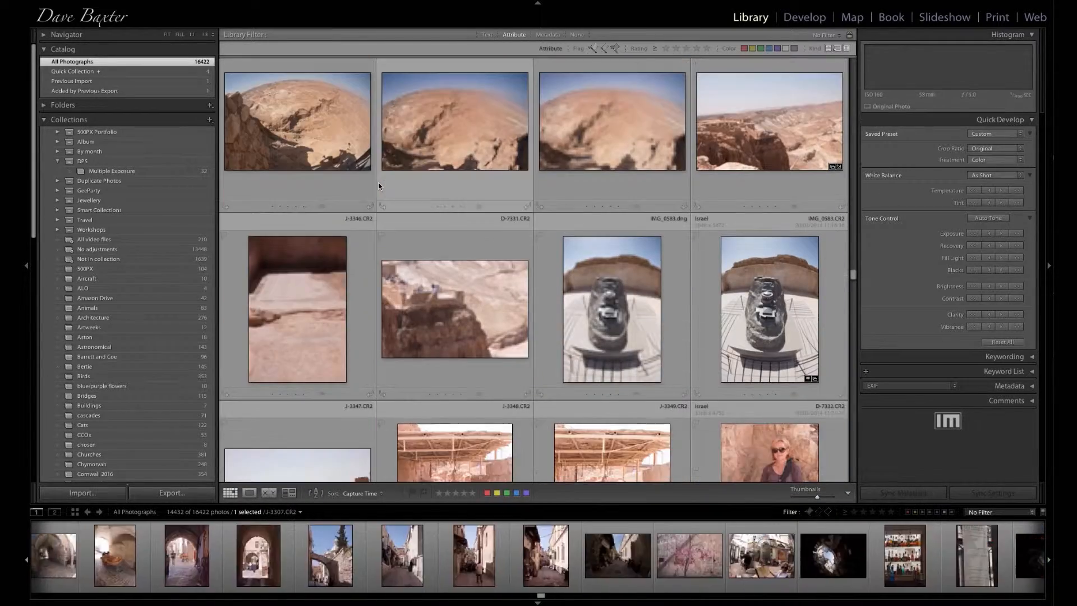
key("Up")
key("Up")
key("Up")
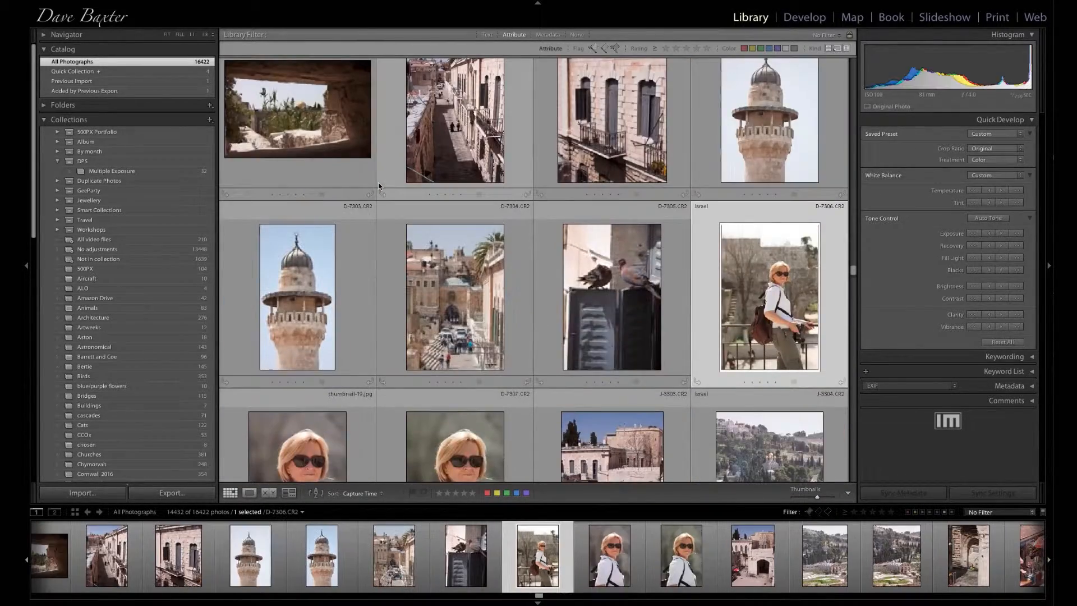
key("Up")
key("Up")
key("Up")
key("Up")
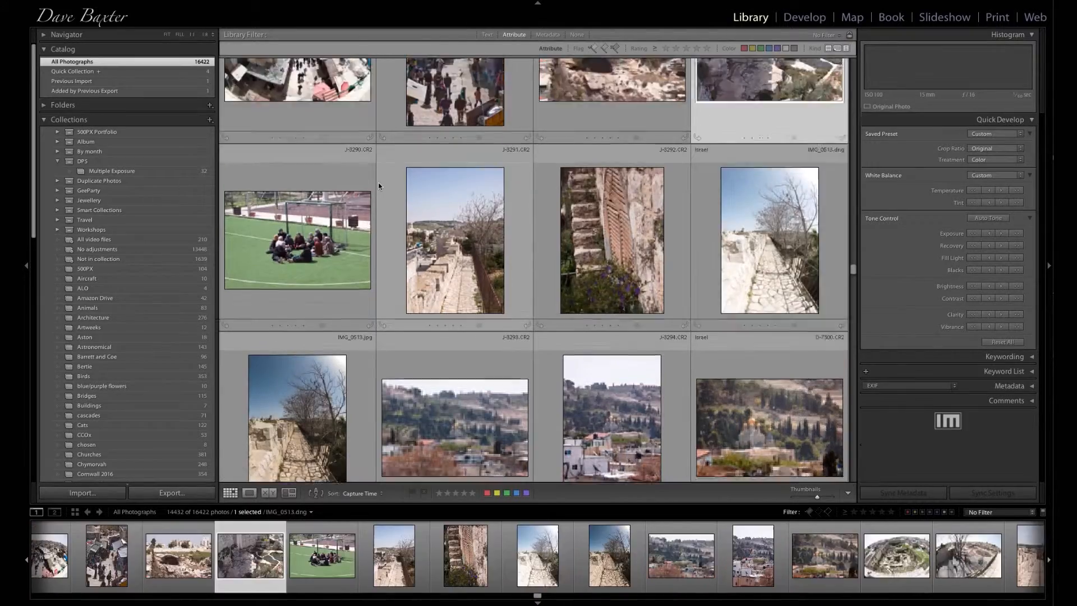
key("Up")
key("Up")
key("Up")
key("Up")
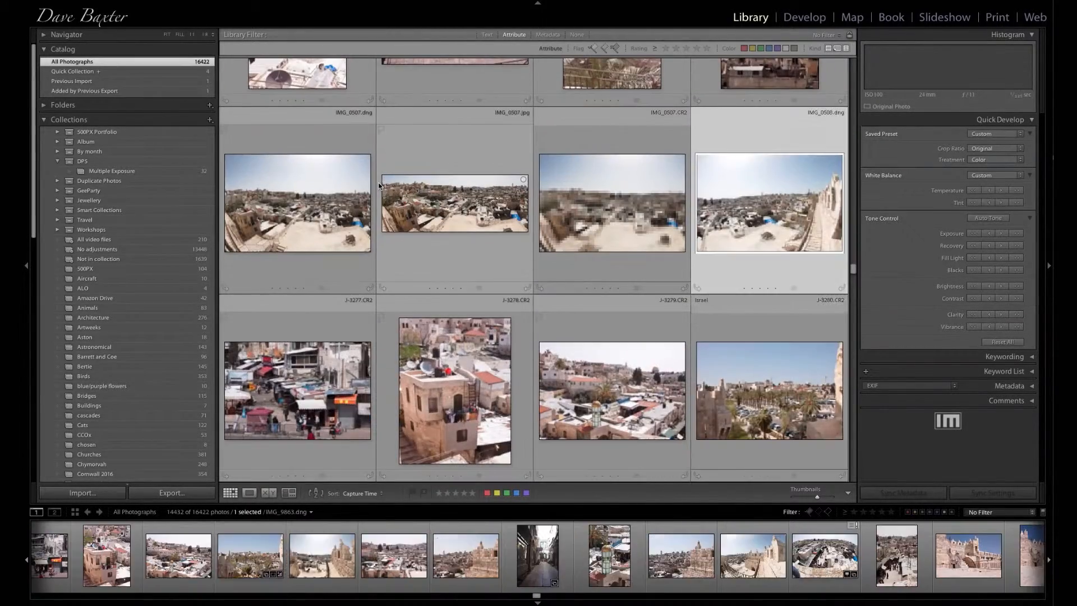
key("Up")
key("Up")
key("Up")
key("Up")
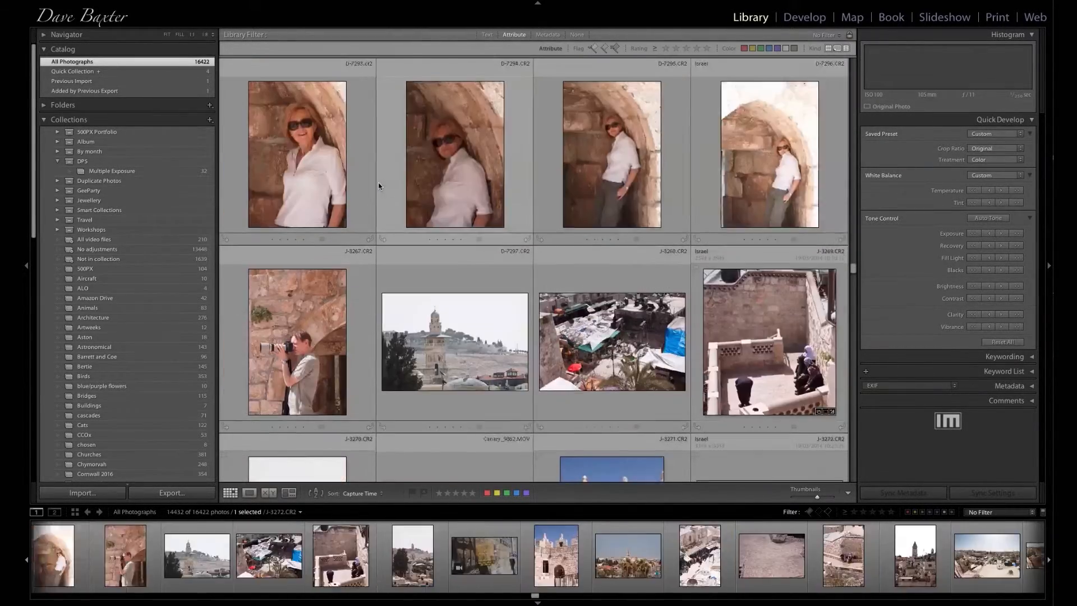
key("Up")
key("Up")
key("Up")
key("Up")
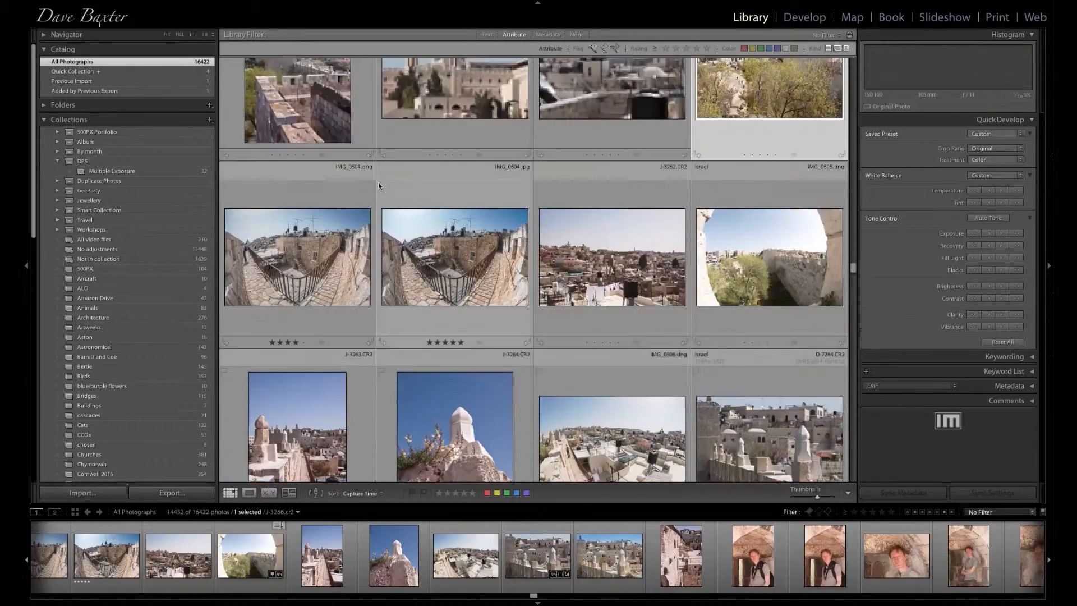
key("Up")
key("Up")
key("Up")
key("Up")
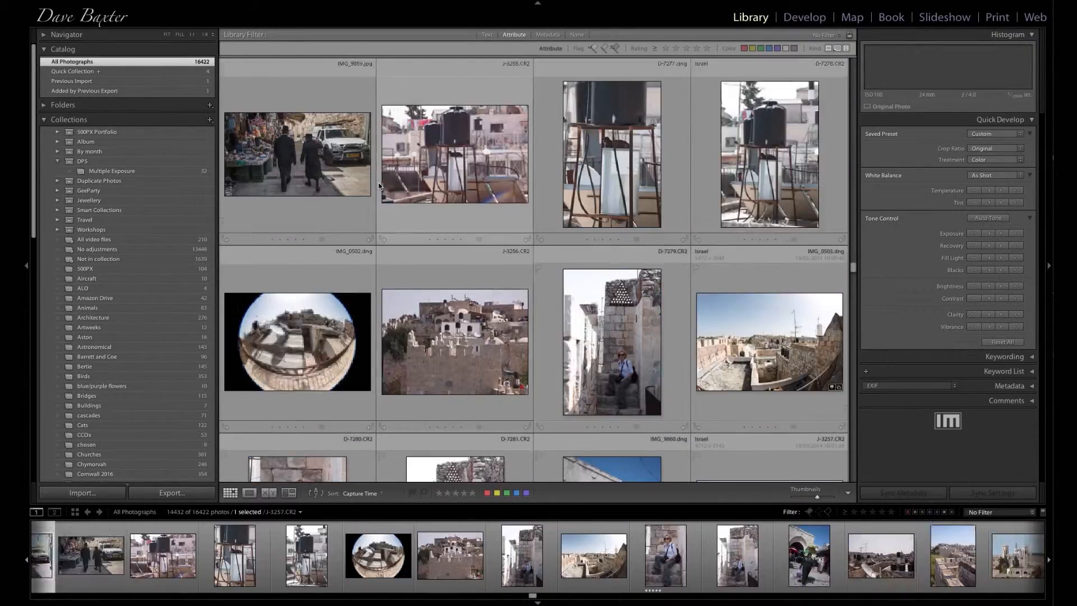
key("Up")
key("Up")
key("Up")
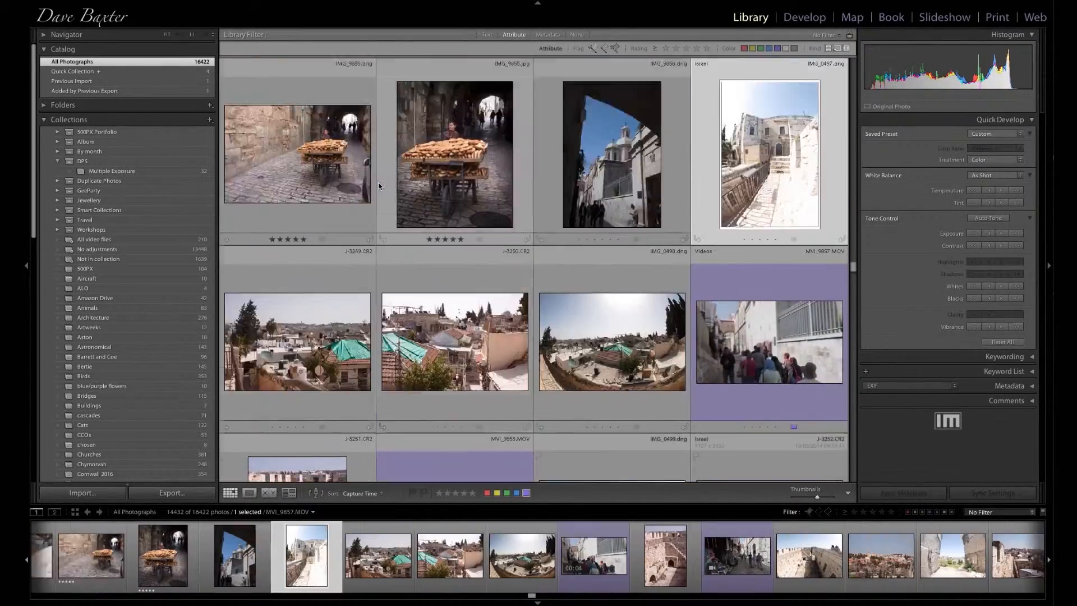
key("Up")
key("Up")
key("Up")
key("Up")
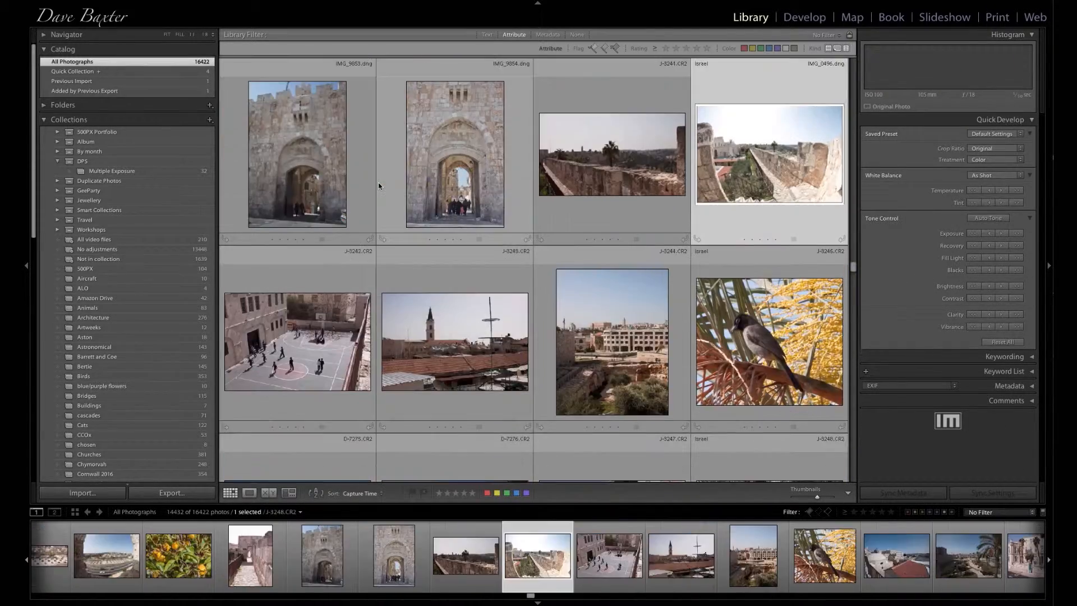
key("Up")
key("Up")
key("Up")
key("Up")
key("Up")
key("Up")
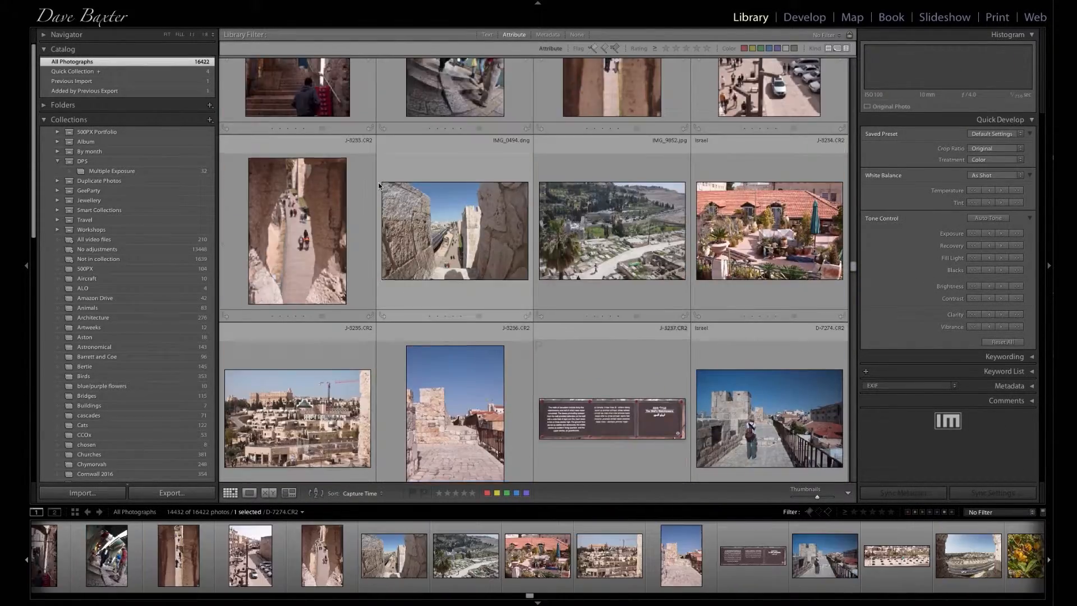
key("Up")
key("Up")
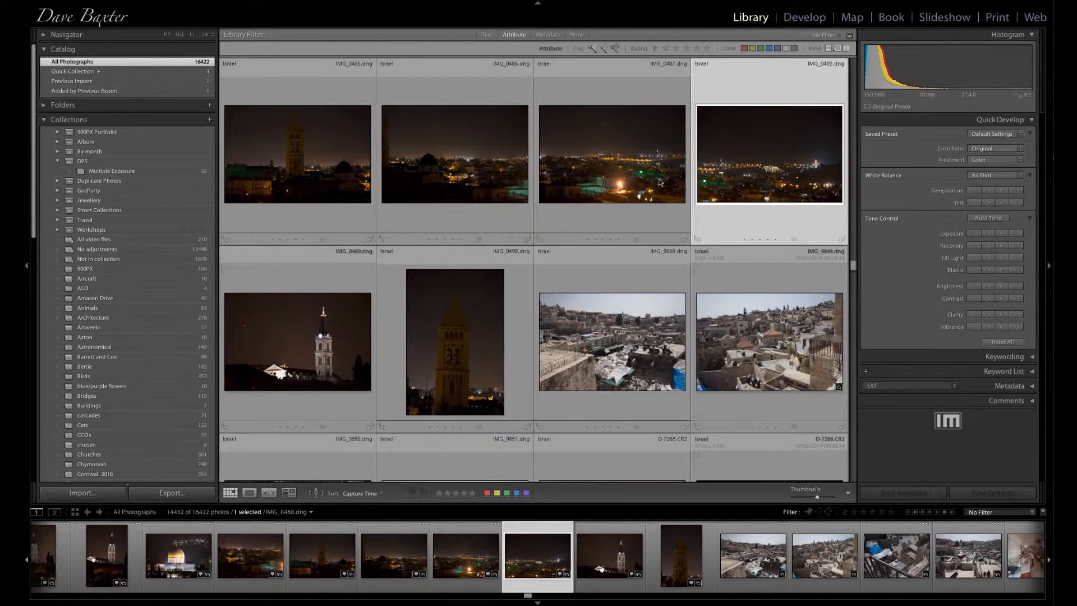
key("Up")
key("Up")
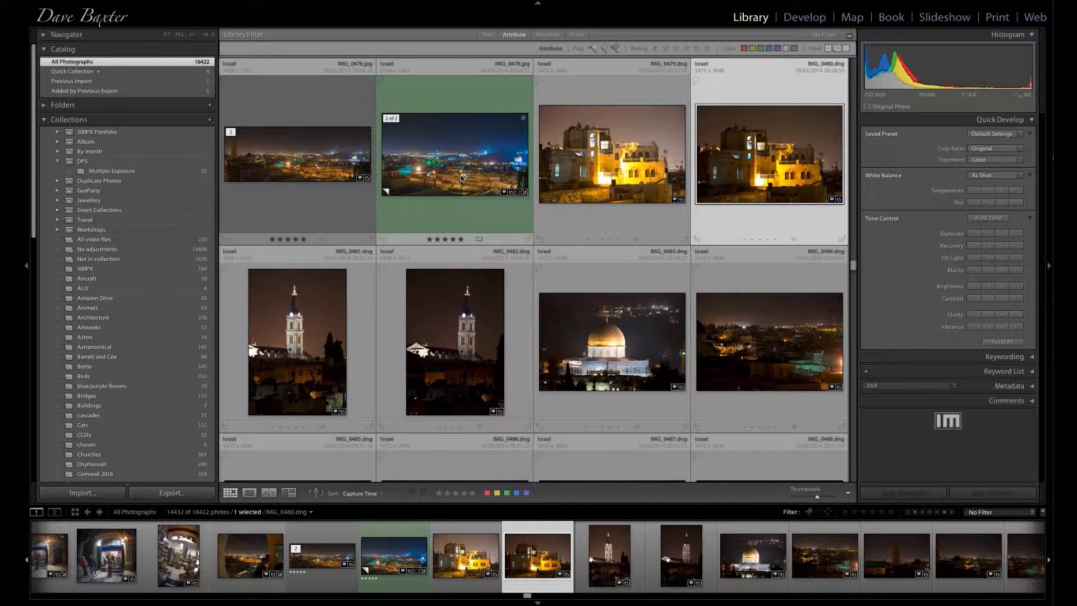
Step: Add the green-labelled night cityscape copy of IMG_0478.jpg to the Quick Collection and display the collection's contents
left_click(461, 178)
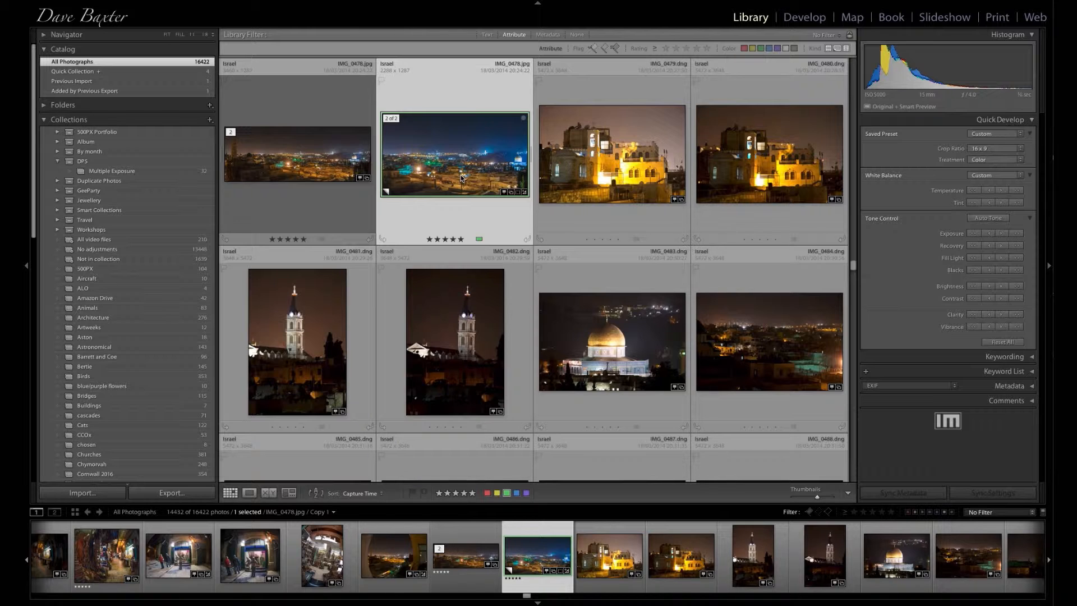
key("b")
left_click(187, 71)
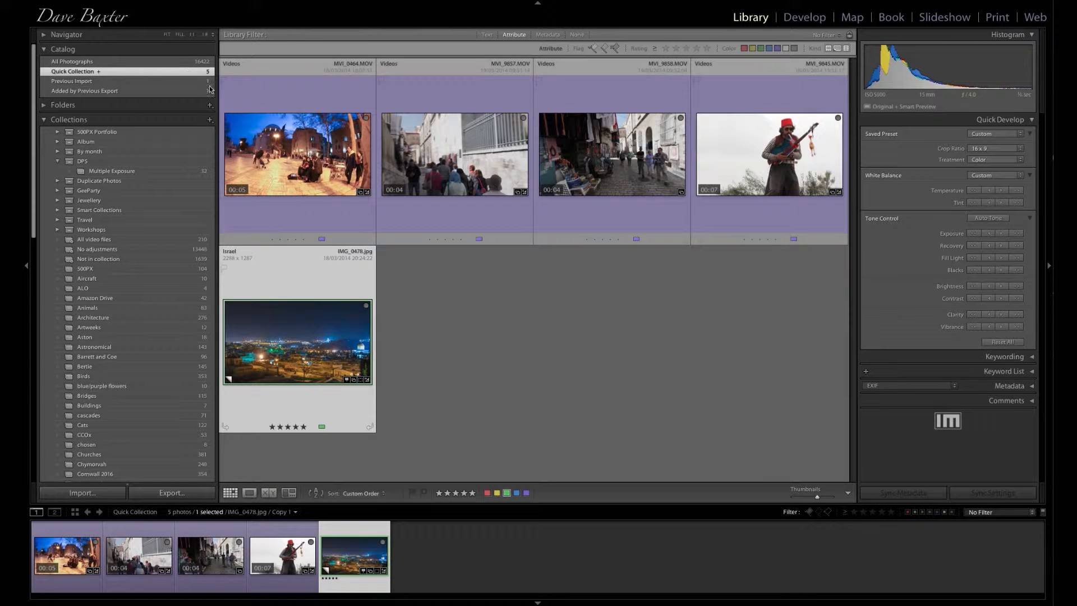
left_click(344, 413)
right_click(287, 584)
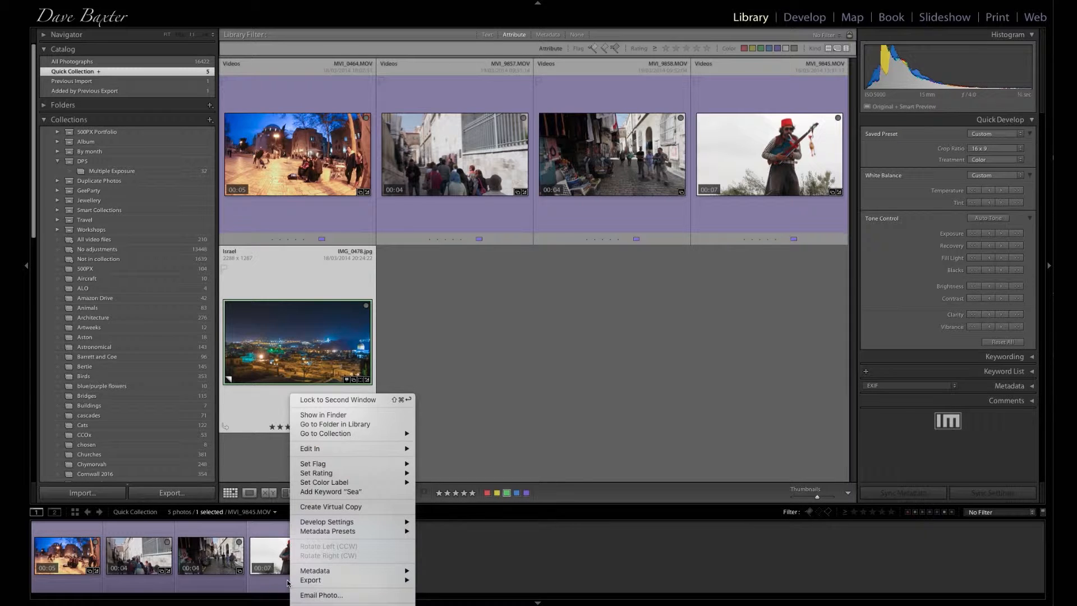
left_click(632, 404)
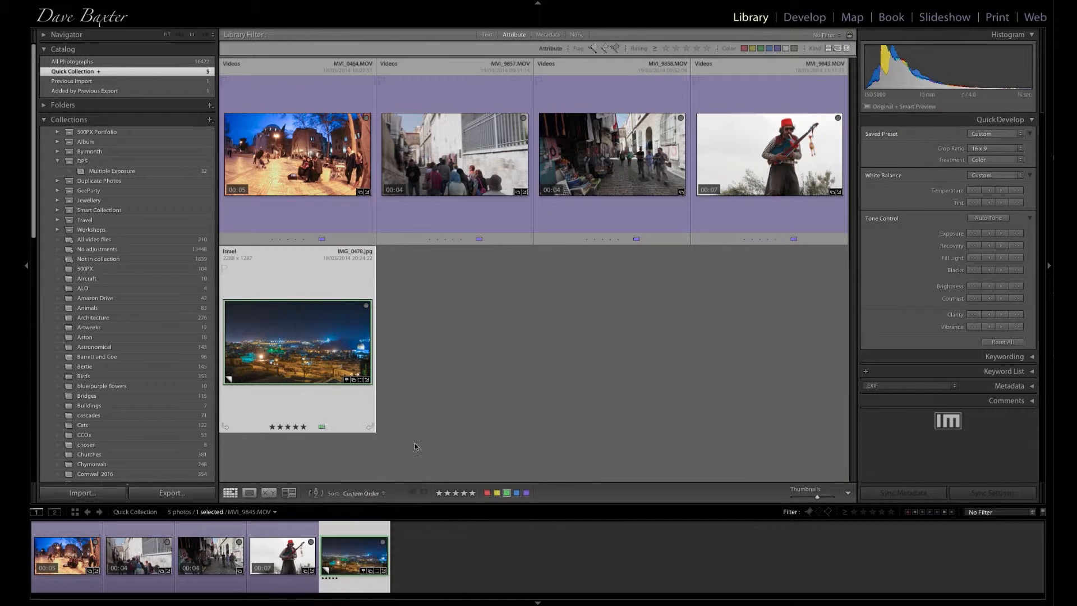
Step: Switch to the Slideshow module and preview the slides of MVI_0464.MOV, MVI_9857.MOV, MVI_9858.MOV and the night cityscape IMG_0478.jpg
left_click(218, 568)
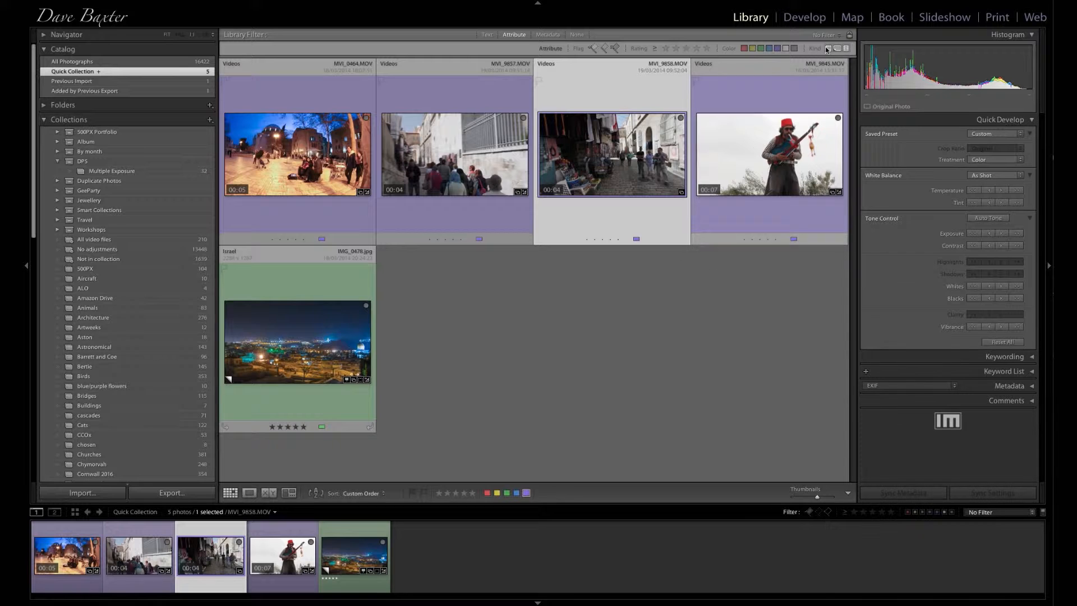
left_click(945, 17)
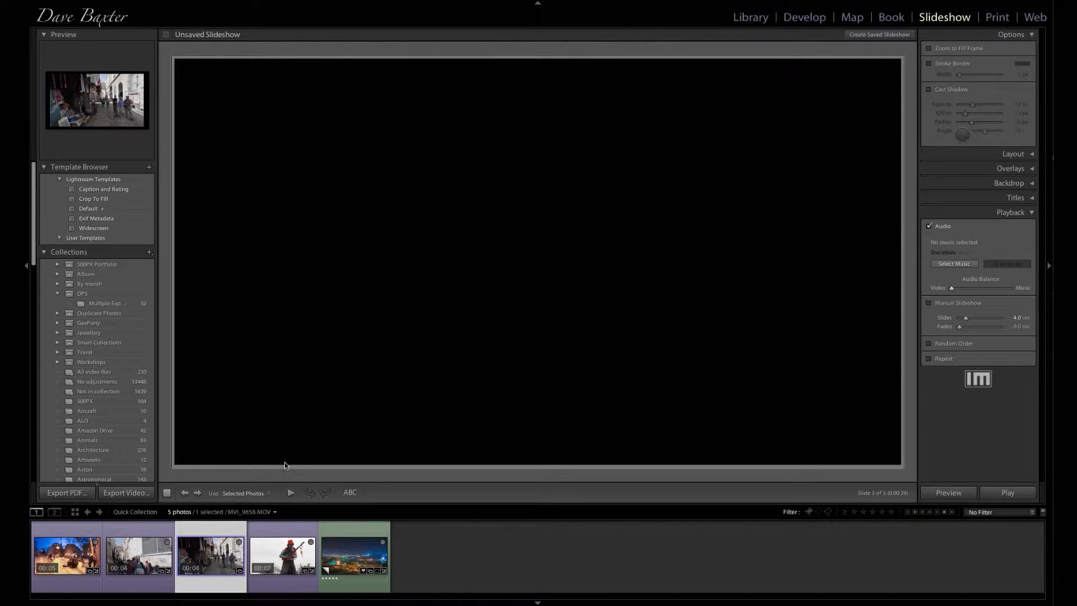
left_click(58, 559)
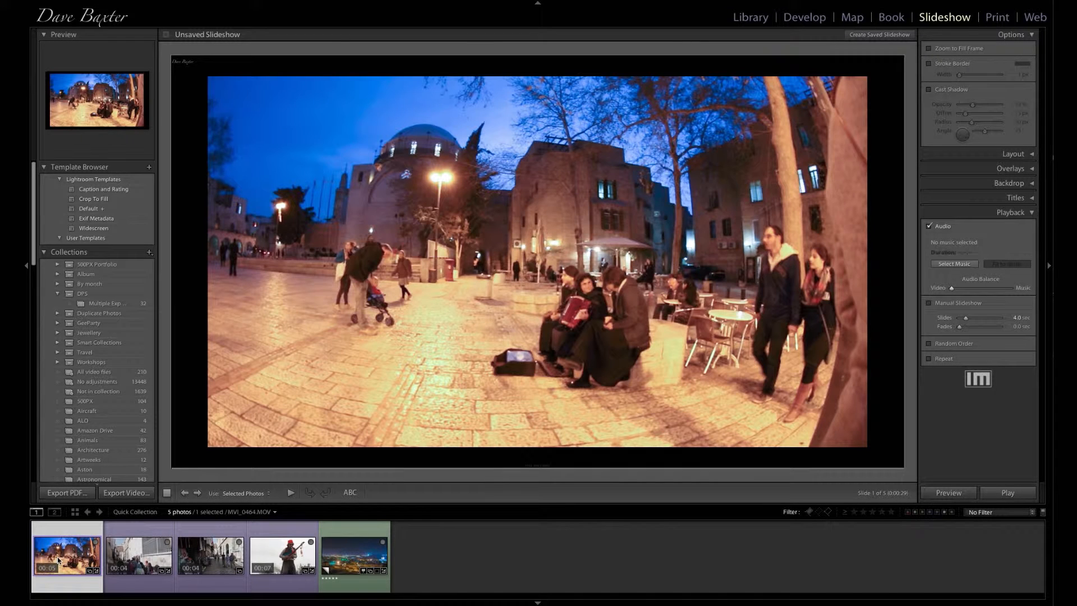
left_click(138, 558)
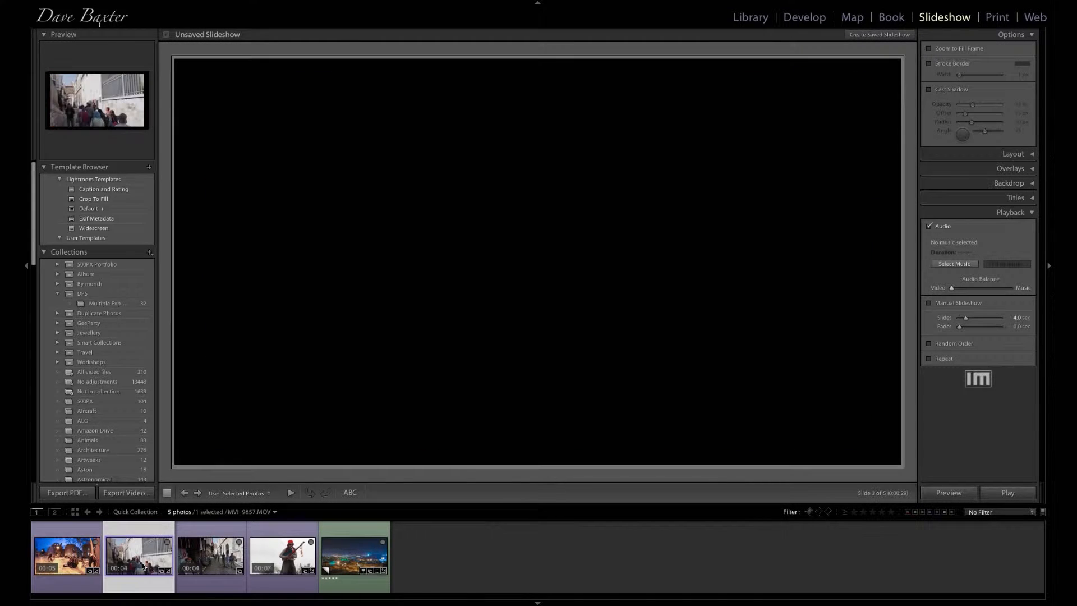
left_click(205, 559)
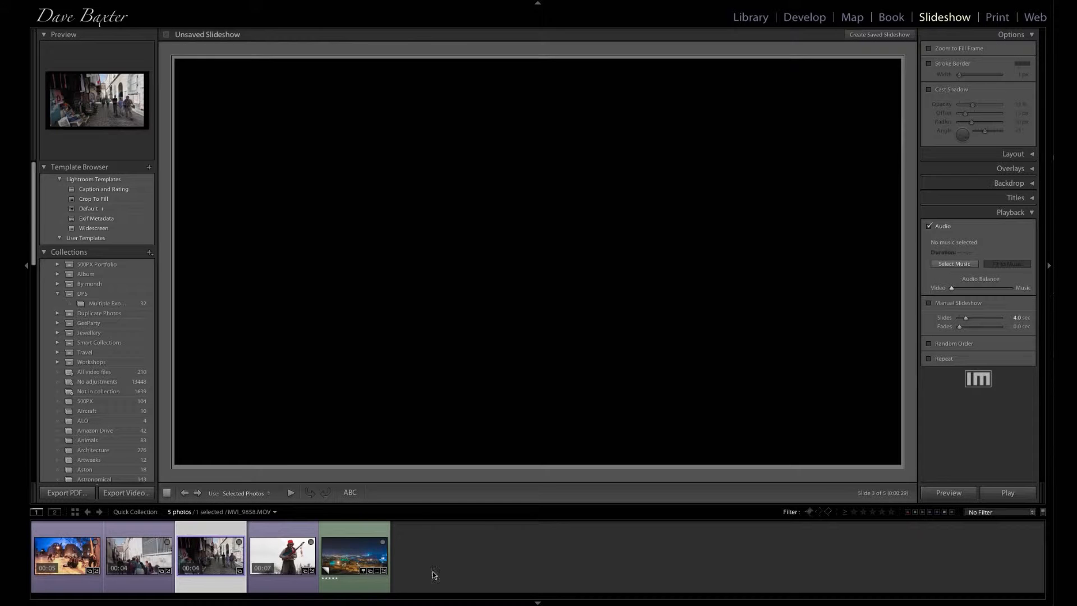
left_click(361, 559)
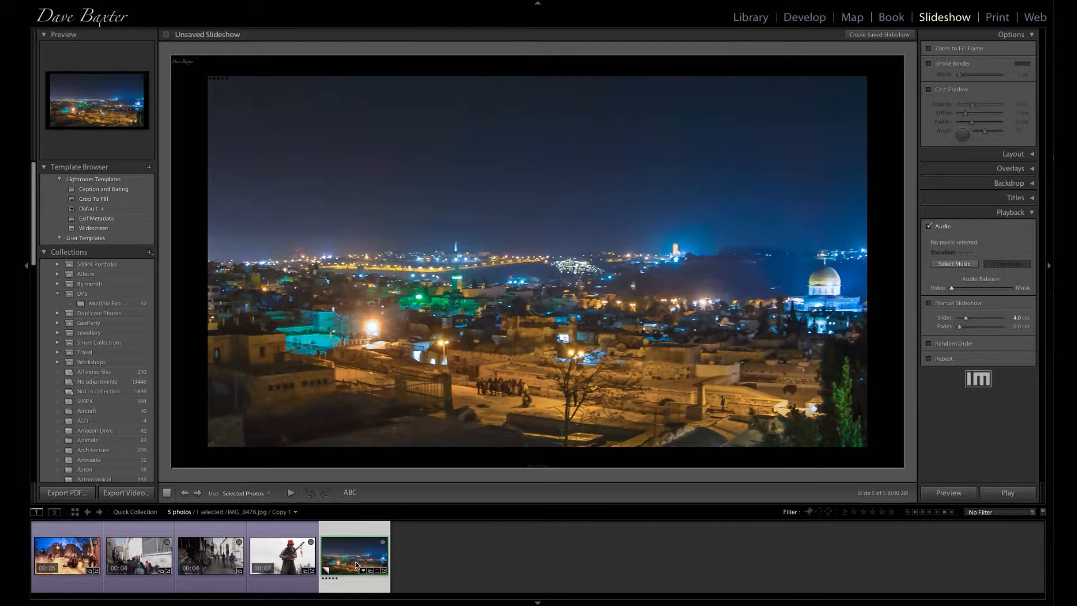
Step: Move the night cityscape photo between clips MVI_9857.MOV and MVI_9858.MOV, and select all five slides
left_click(355, 558)
left_click_drag(354, 558, 192, 560)
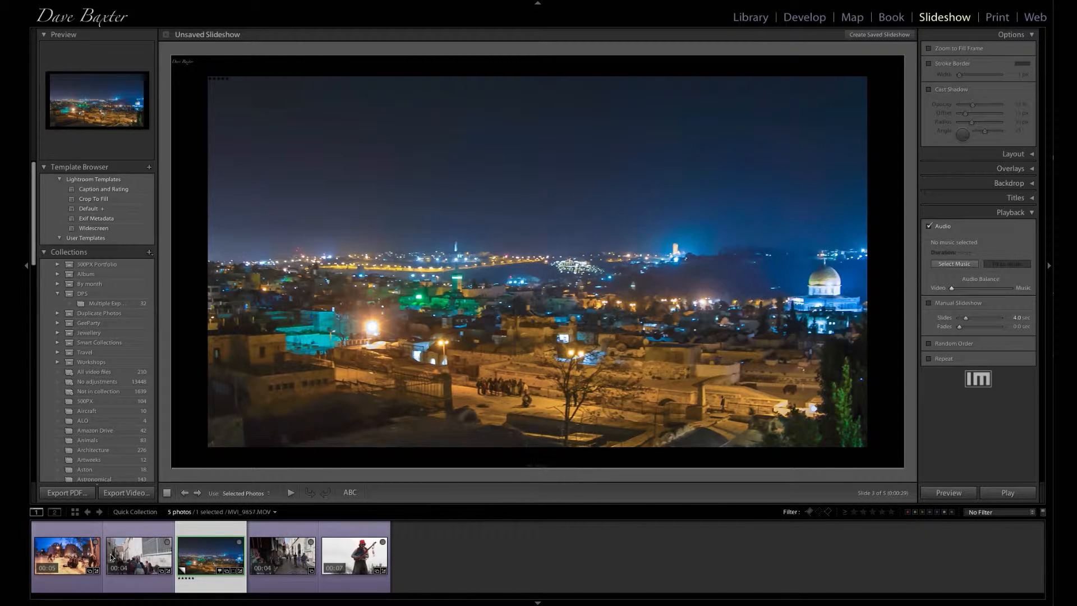
left_click(78, 559)
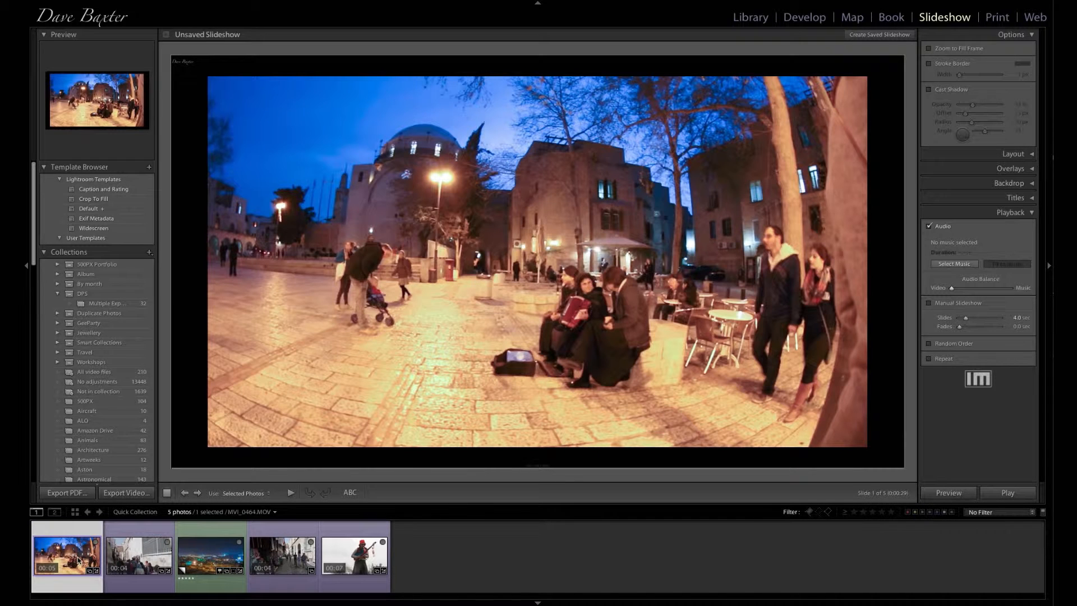
left_click(372, 570, "shift")
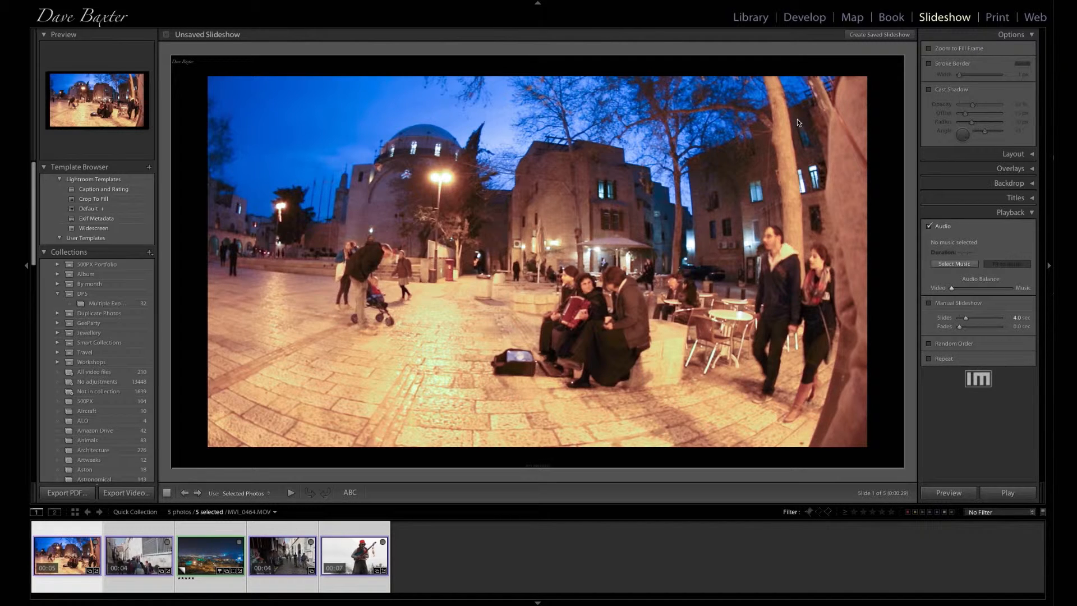
Step: Export the slideshow as a video named finaldemo.mp4 in the YoutubeVideo folder, using the 1080p preset
left_click(125, 494)
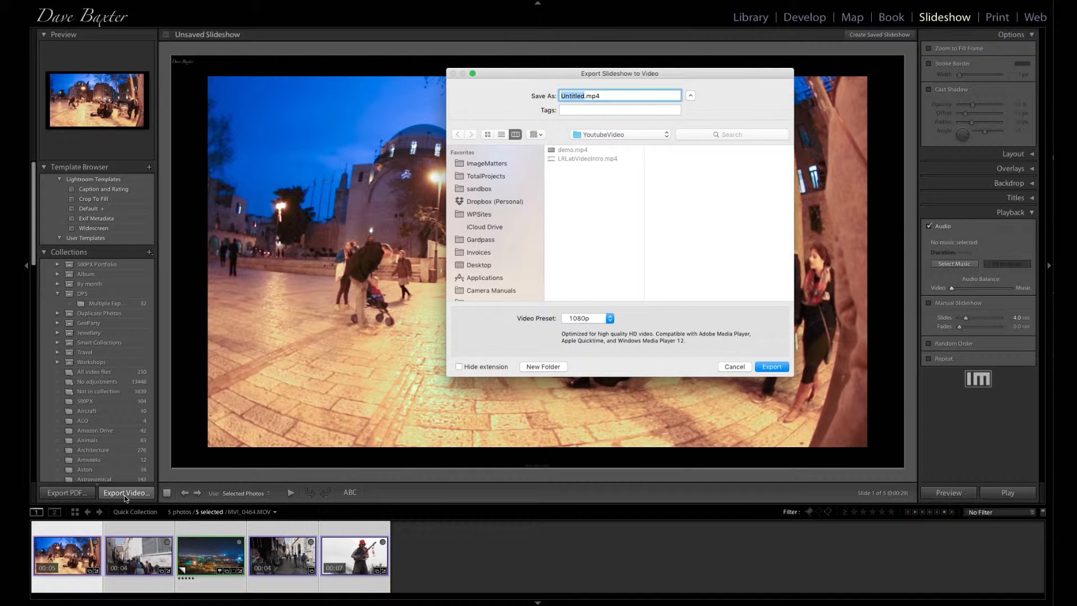
type("finaldemo")
left_click(609, 318)
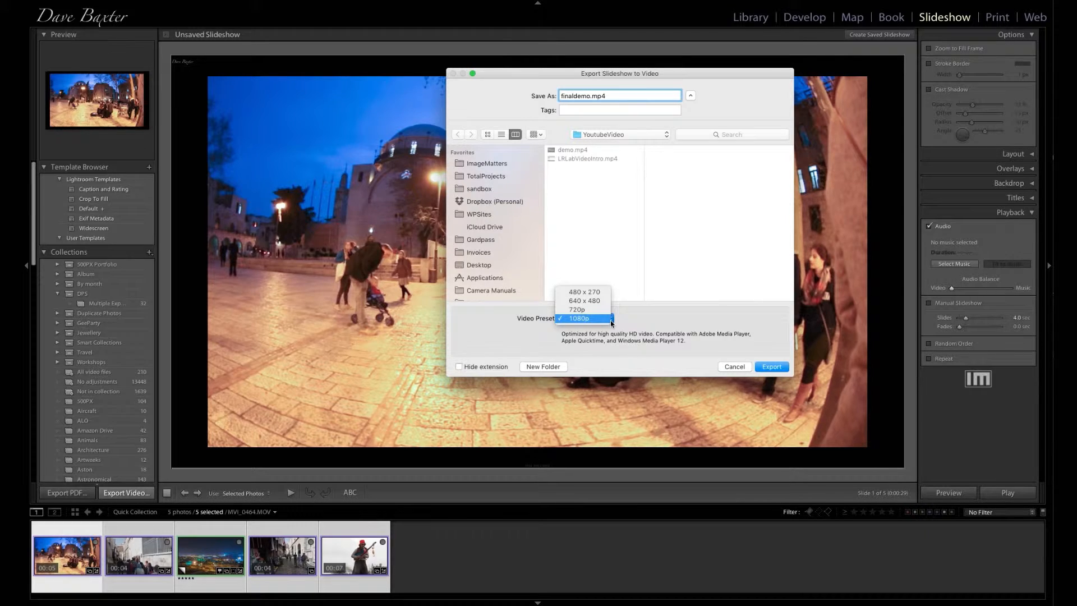
left_click(609, 319)
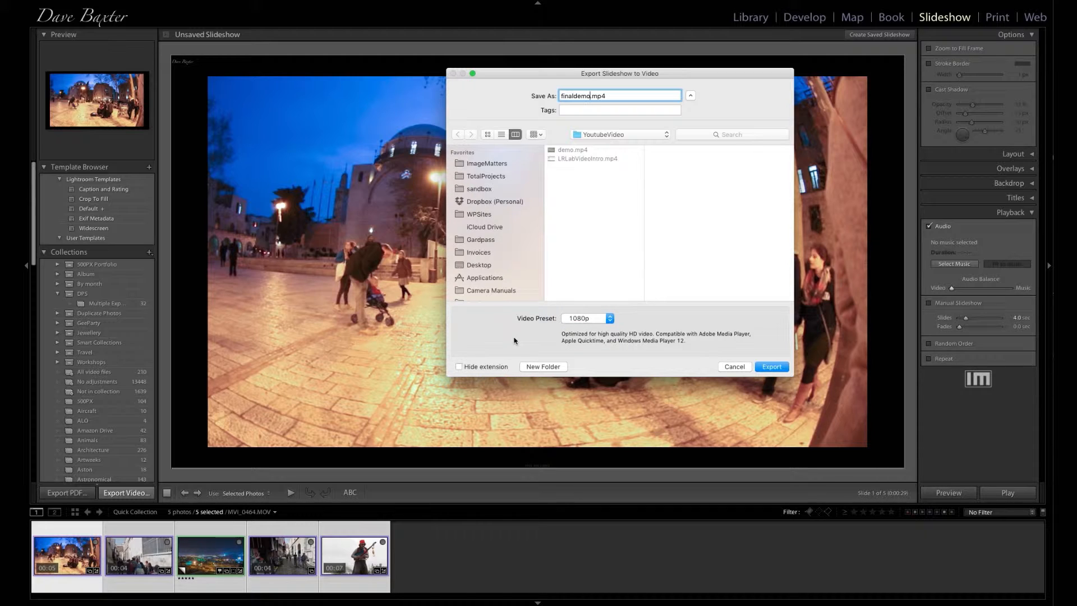
left_click(772, 367)
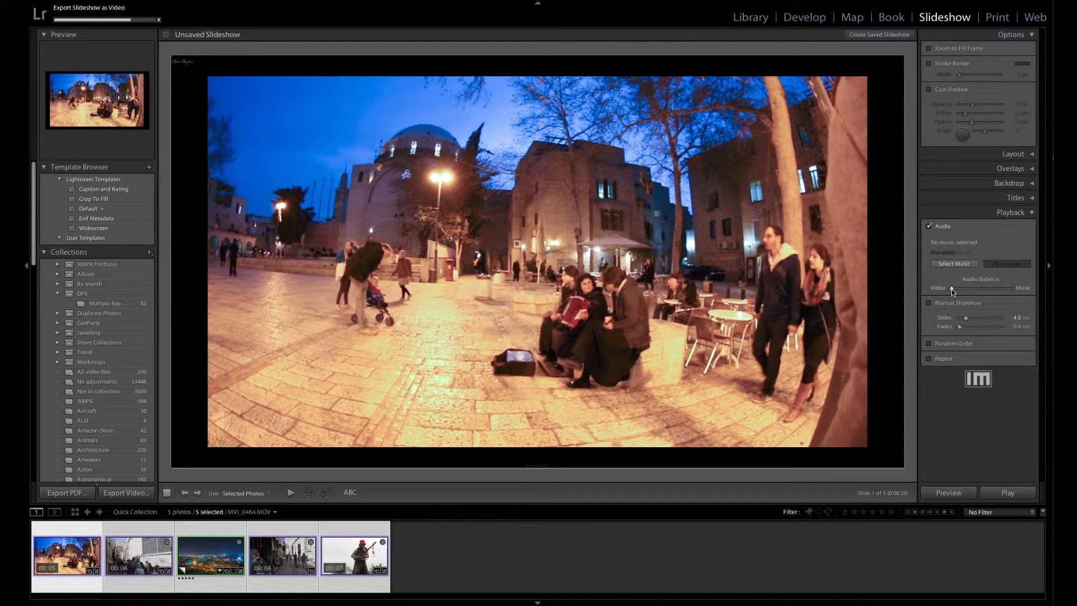
Step: Try the slideshow's audio balance fully toward Music, return it fully to Video, and play the slideshow
left_click_drag(951, 288, 980, 290)
left_click_drag(981, 289, 1027, 291)
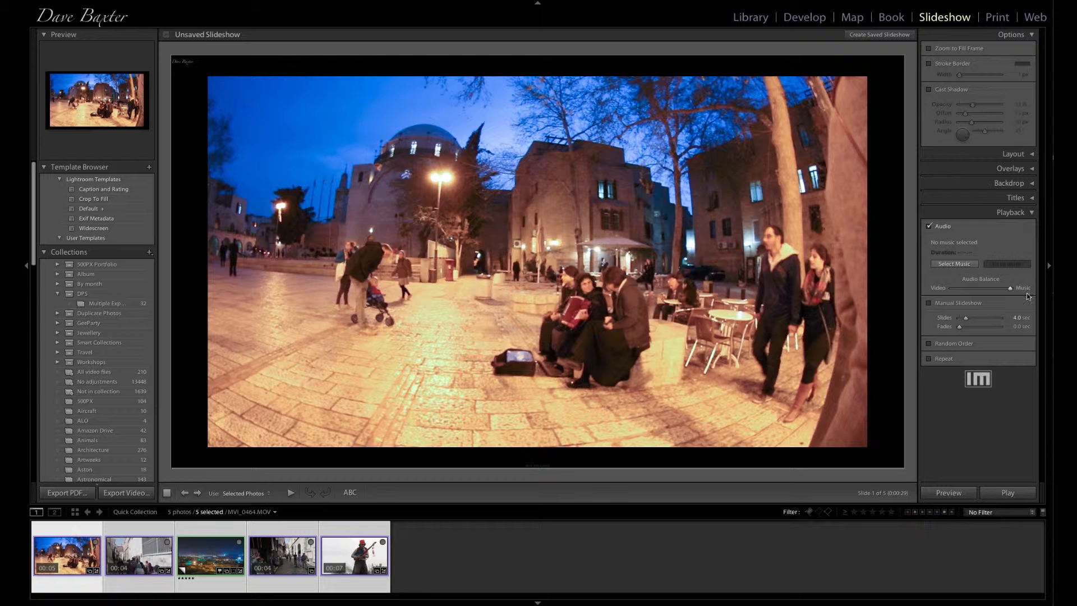
left_click_drag(1011, 291, 951, 295)
left_click(1008, 493)
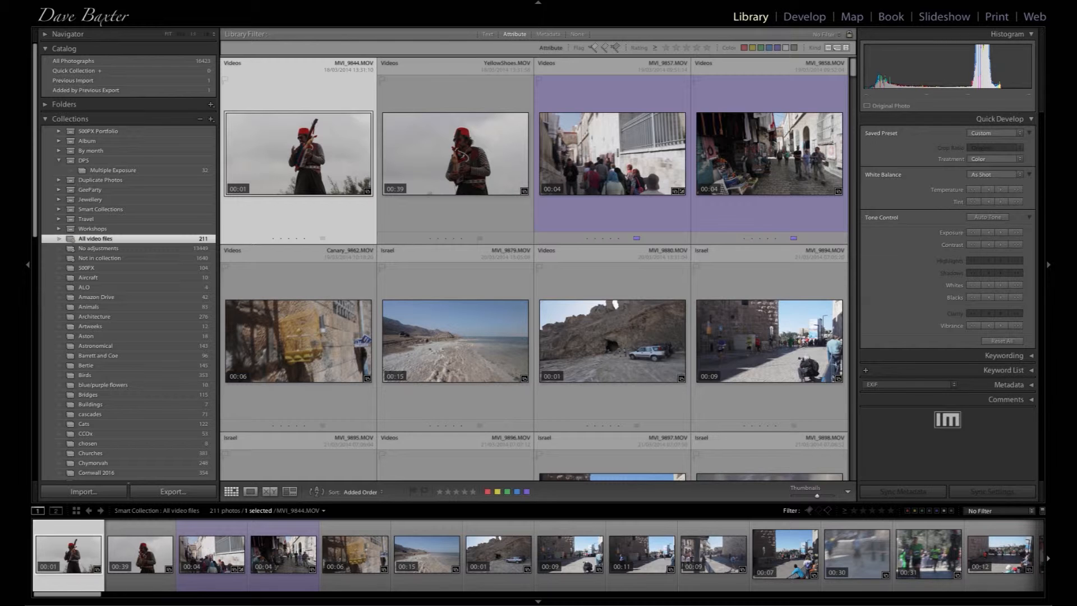
Step: Switch to Finder, open the exported finaldemo.mp4 from the YoutubeVideo folder, and play it
key("super+Tab")
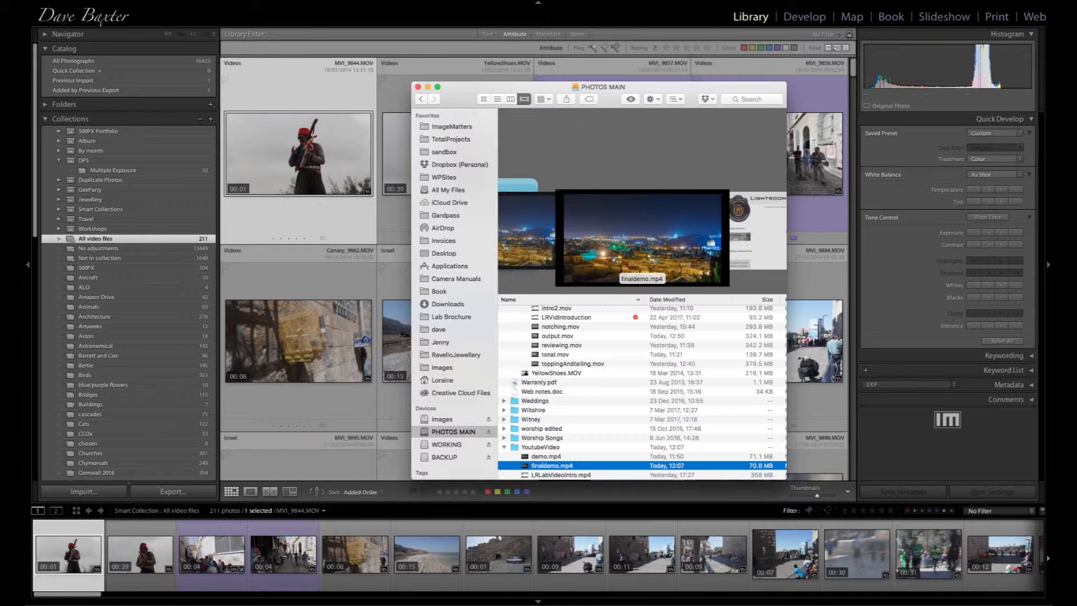
left_click_drag(456, 89, 456, 61)
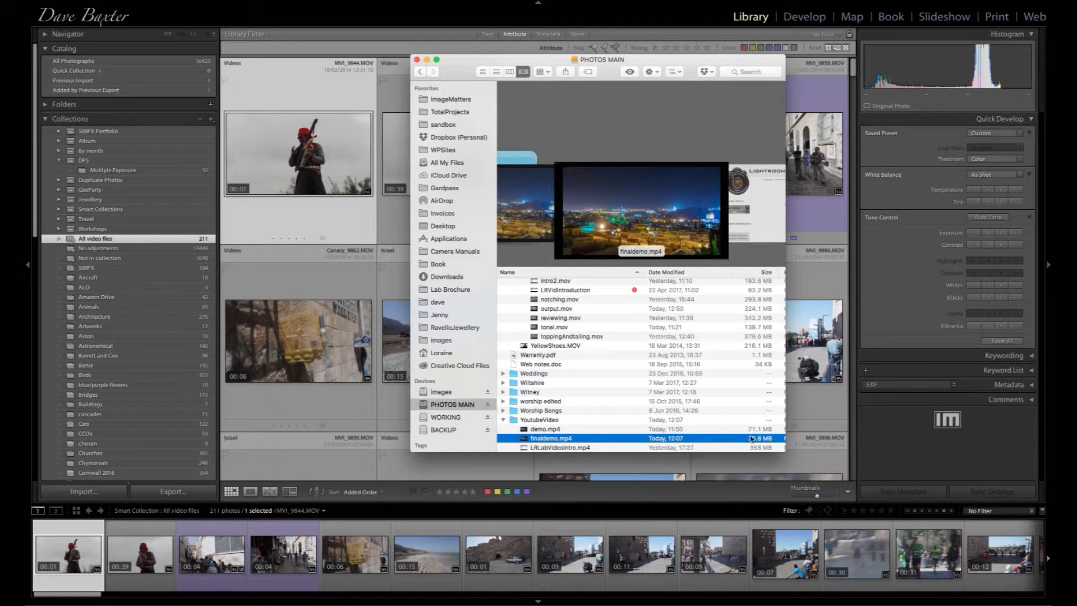
double_click(536, 442)
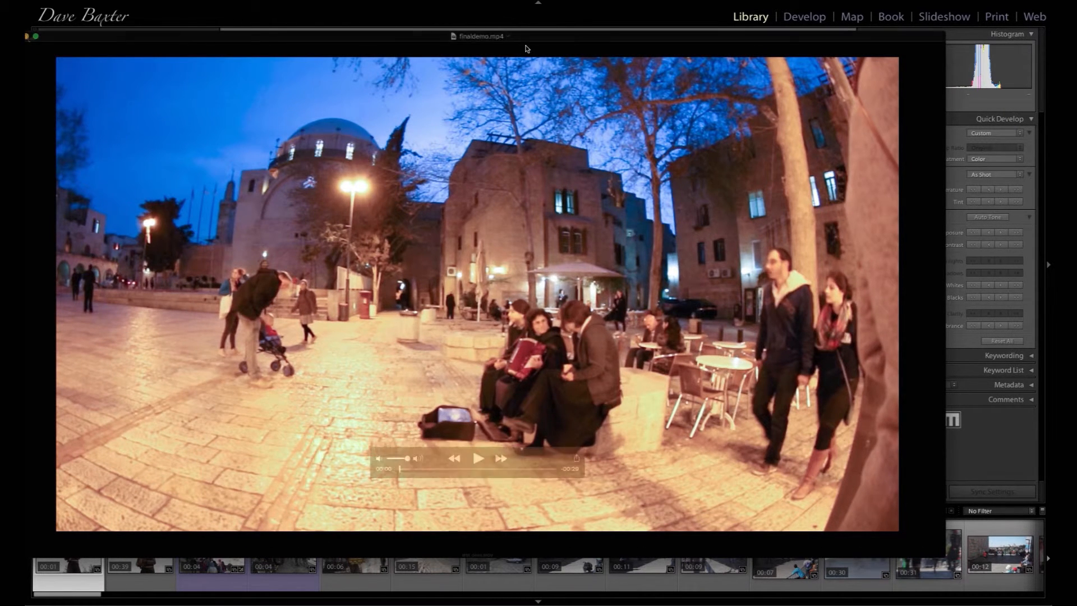
left_click_drag(527, 49, 563, 38)
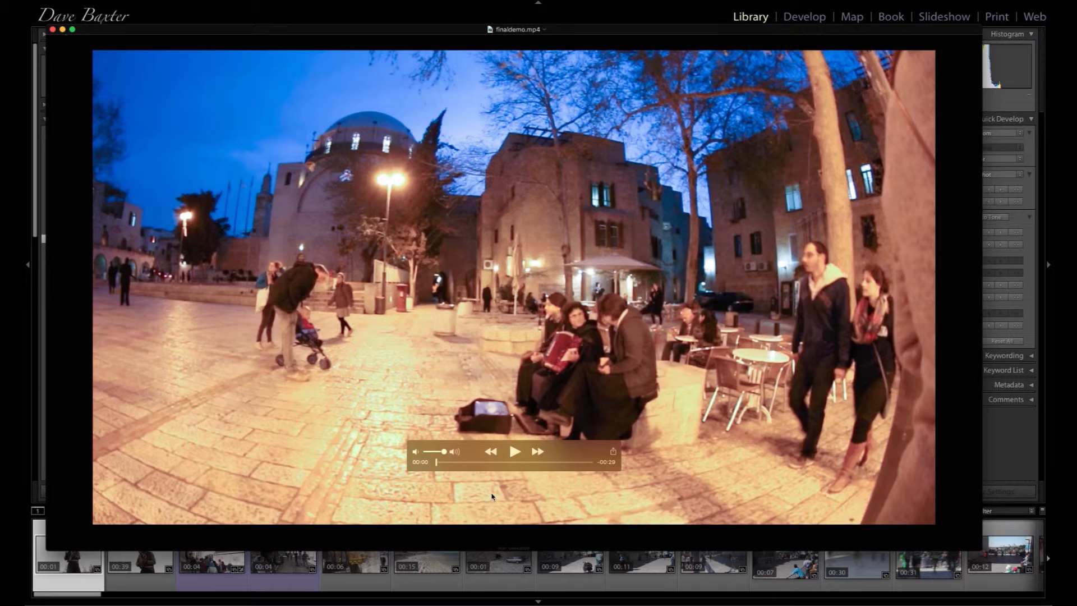
left_click(515, 451)
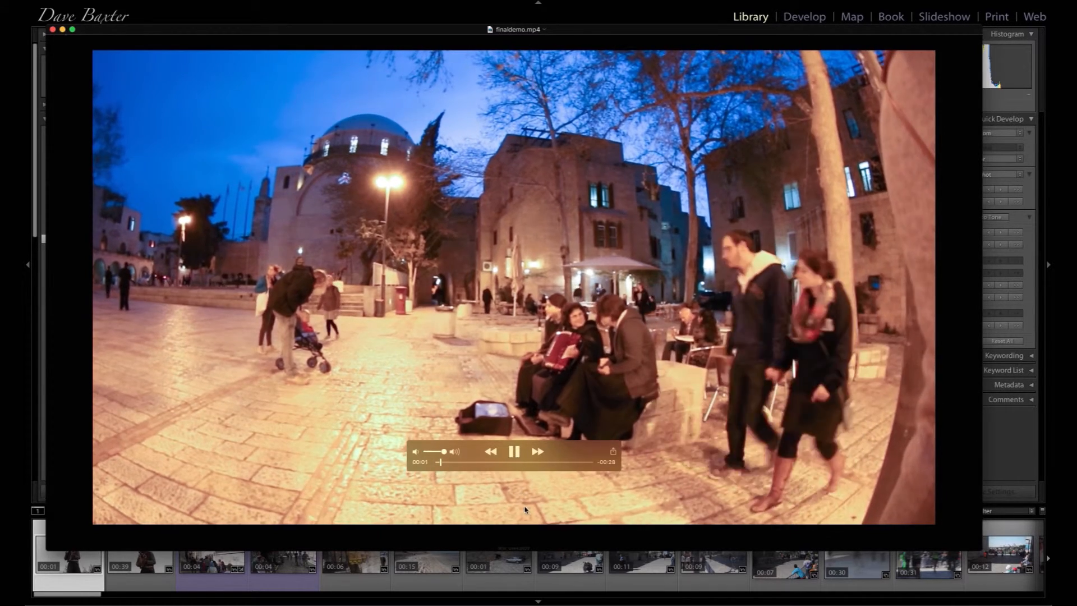